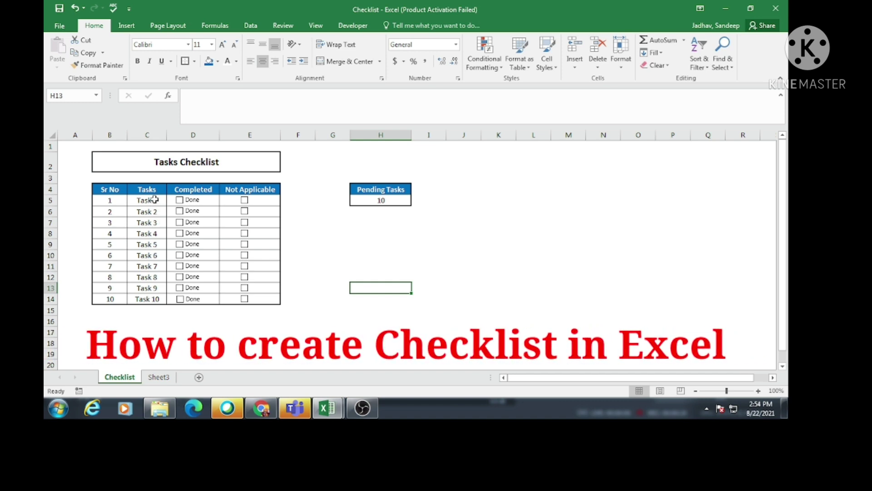
- Mark Task 1, Task 2 and Task 3 as done in the Completed column of the sample checklist
drag(154, 202, 152, 301)
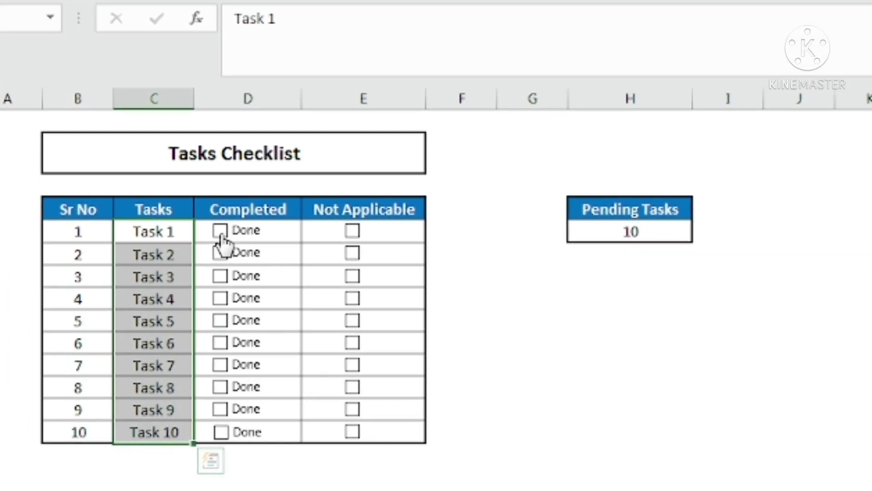
click(221, 232)
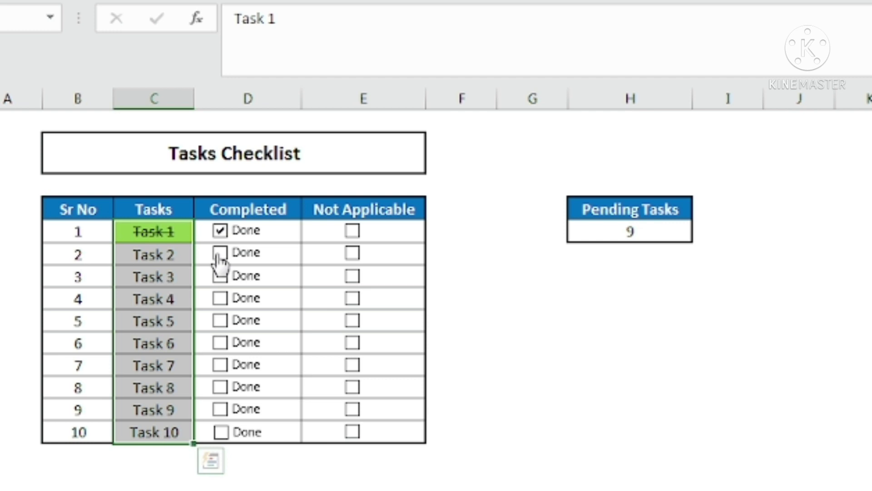
click(220, 253)
click(220, 275)
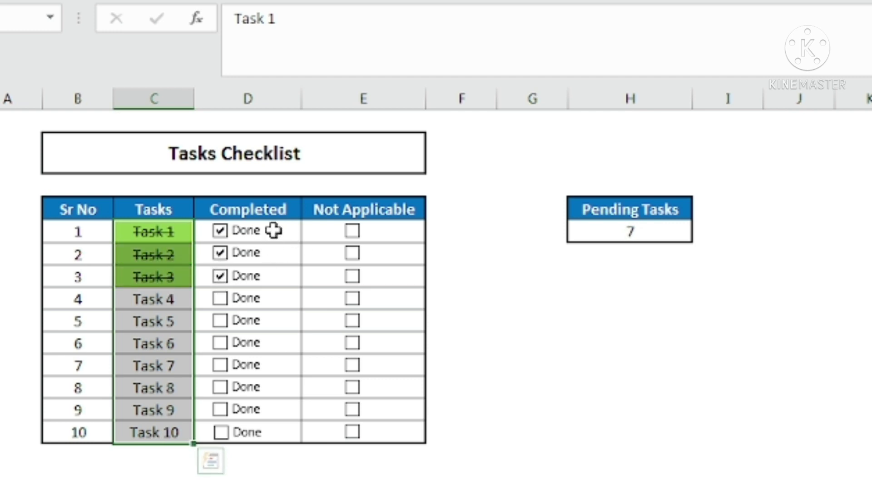
click(161, 231)
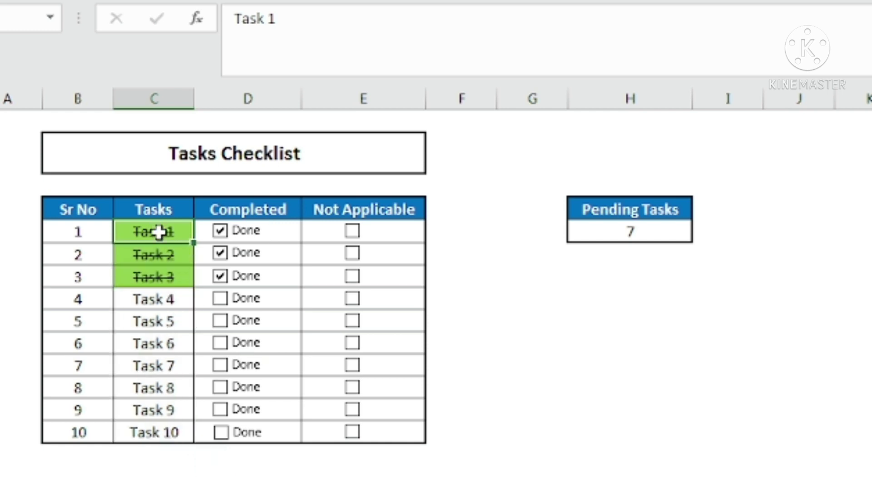
click(163, 254)
click(171, 276)
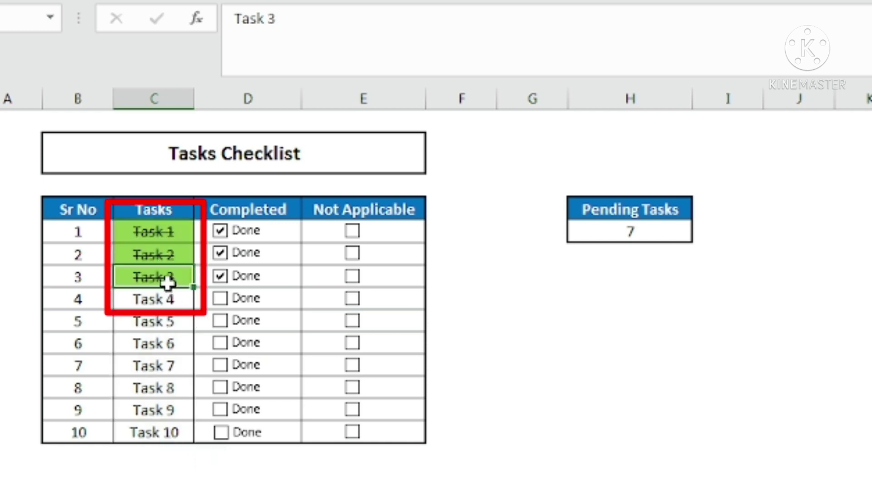
- Mark Task 4, Task 5 and Task 6 as done, and set Task 7 and Task 8 as not applicable
click(221, 298)
click(221, 321)
click(220, 342)
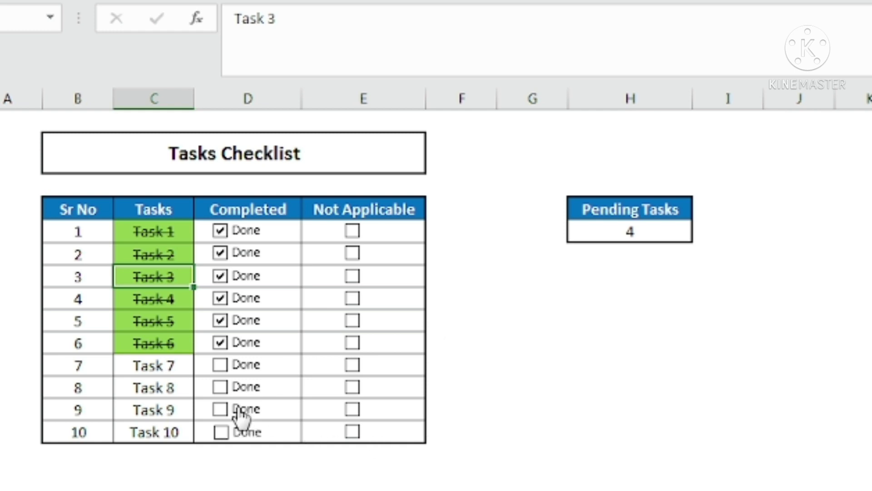
click(352, 365)
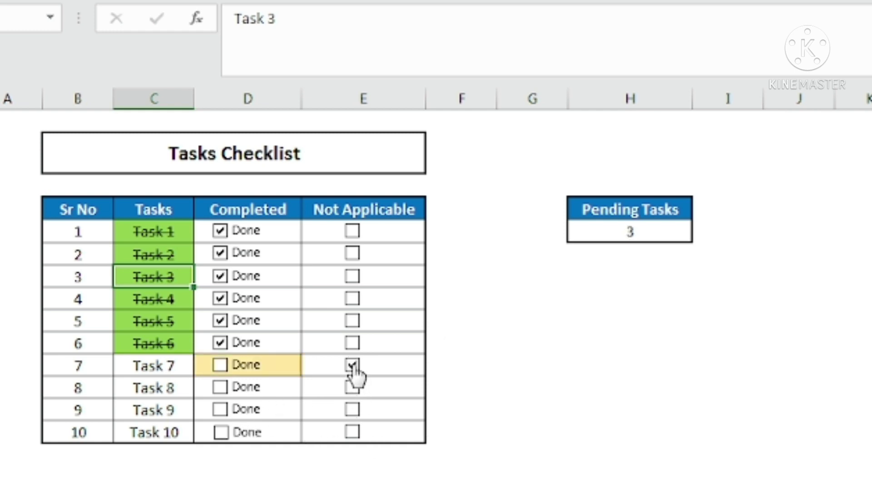
click(352, 387)
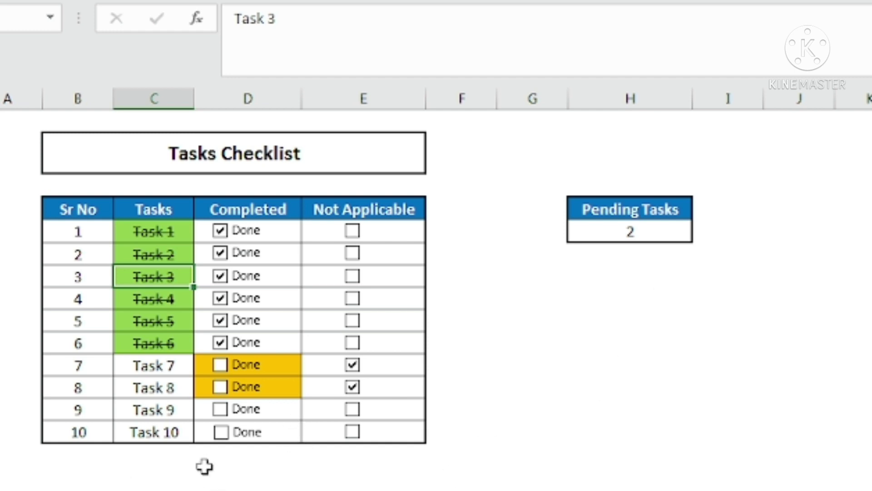
- Examine the highlighting of the completed tasks and of the Completed cells for Task 7 and Task 8
drag(163, 233, 191, 335)
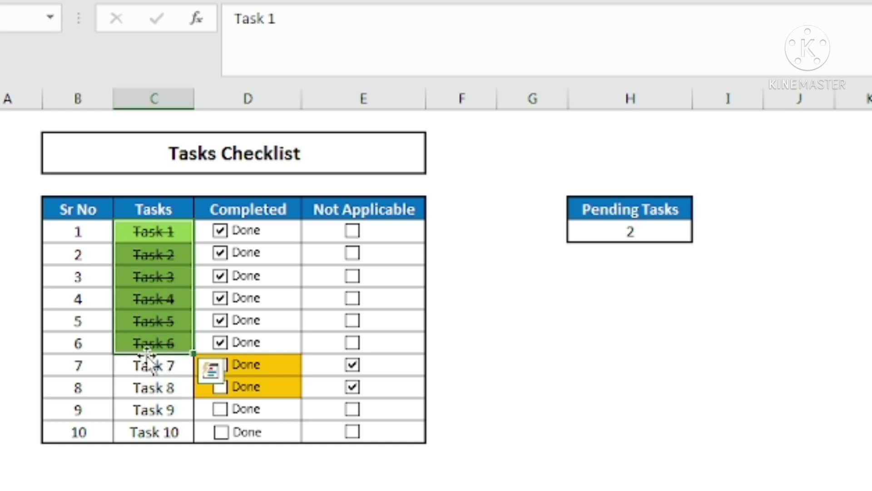
click(268, 371)
drag(268, 374, 268, 386)
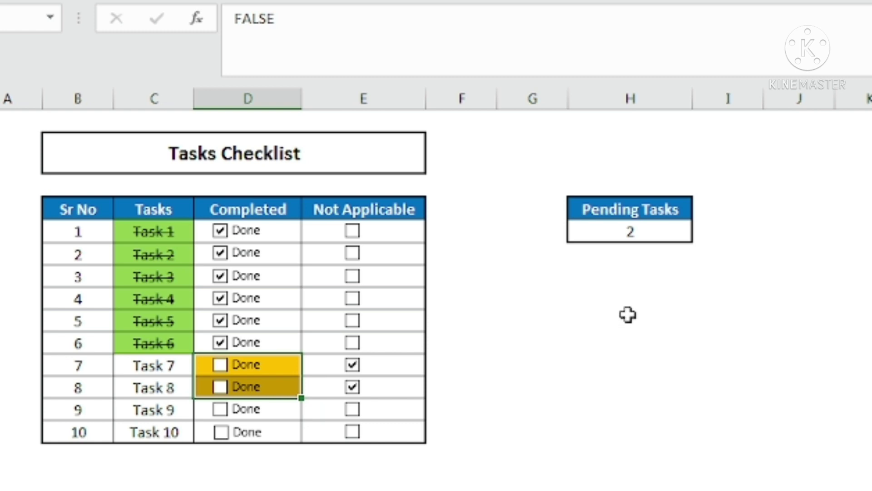
- Check the Pending Tasks formula in H5 and mark Task 9 and Task 10 as done
click(666, 232)
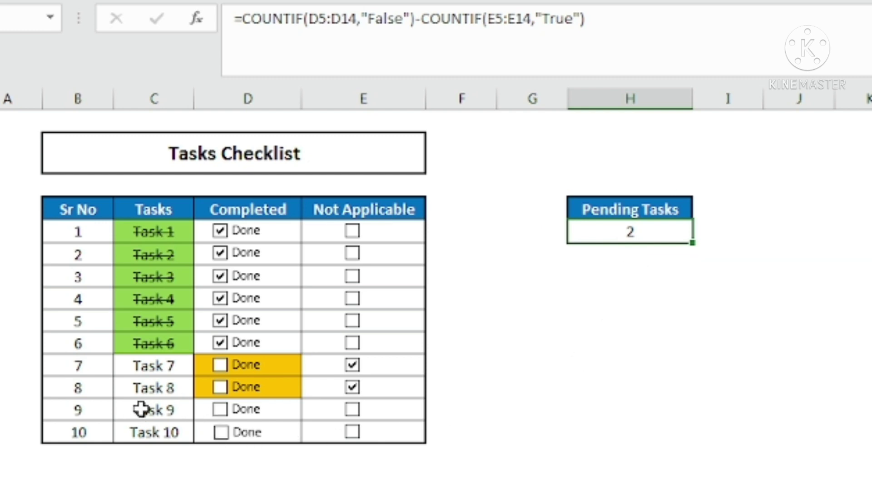
click(221, 410)
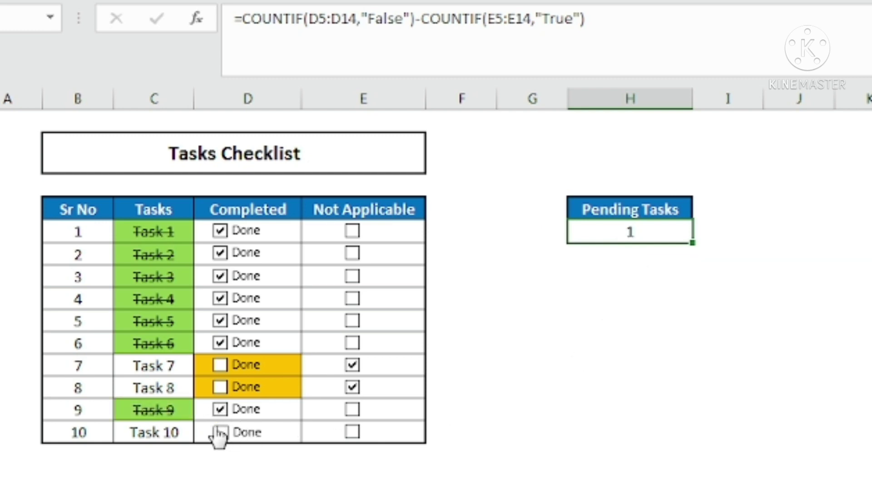
click(221, 432)
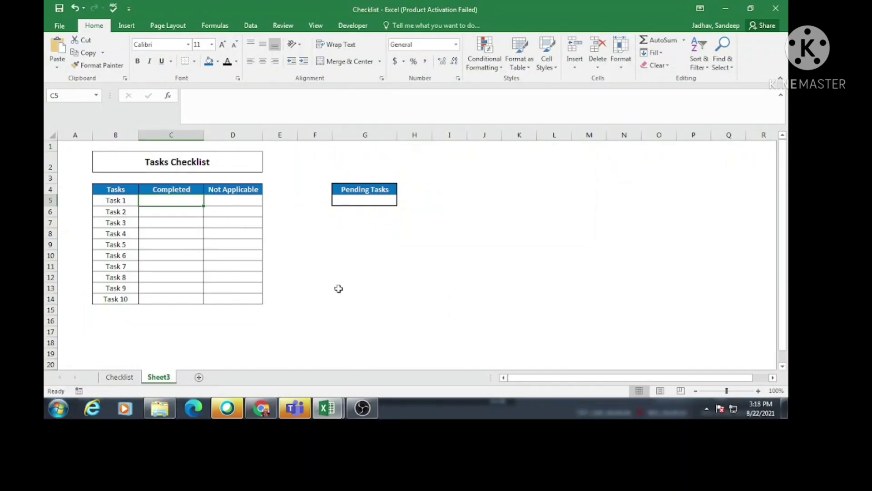
- Review the Tasks, Completed and Not Applicable headings and the task list in B5:B14 on Sheet3
click(117, 189)
click(184, 189)
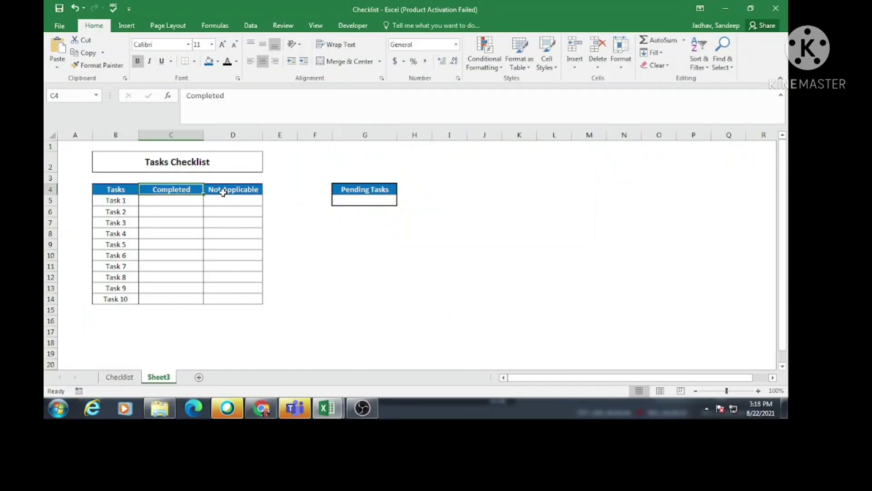
click(240, 191)
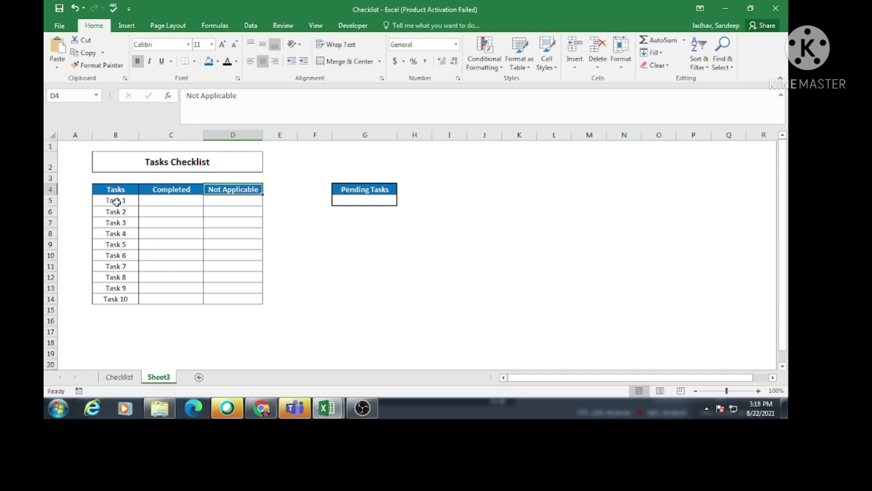
drag(116, 201, 121, 302)
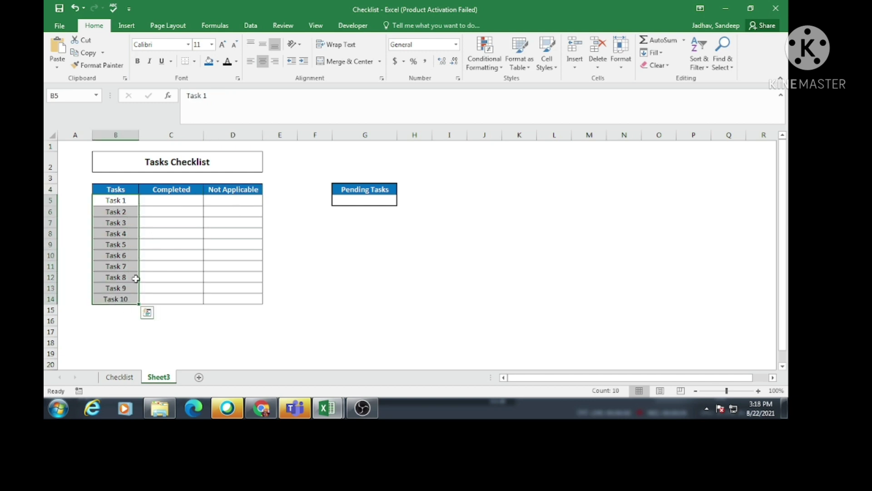
click(168, 202)
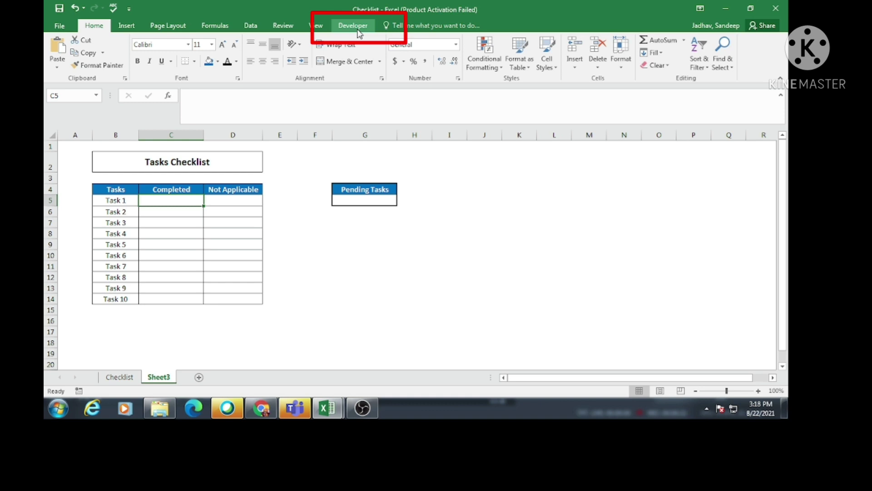
- Include Developer among the main tabs in the ribbon customization options and apply the settings
right_click(741, 68)
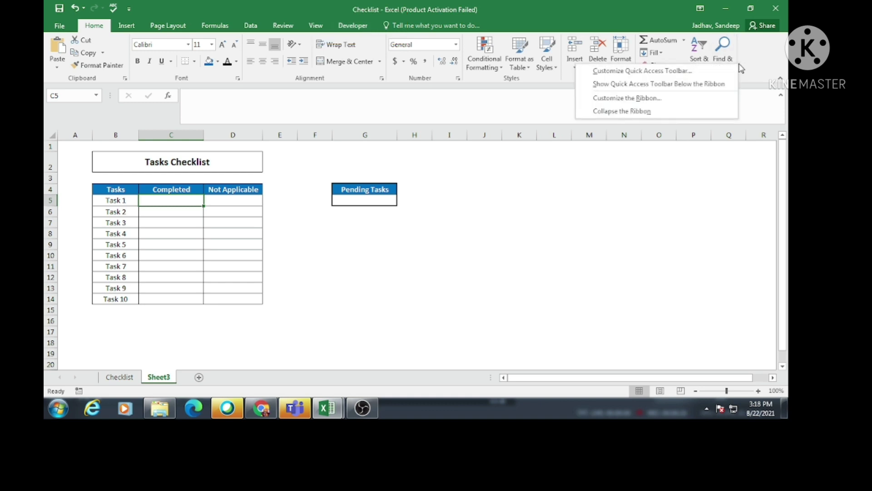
click(640, 101)
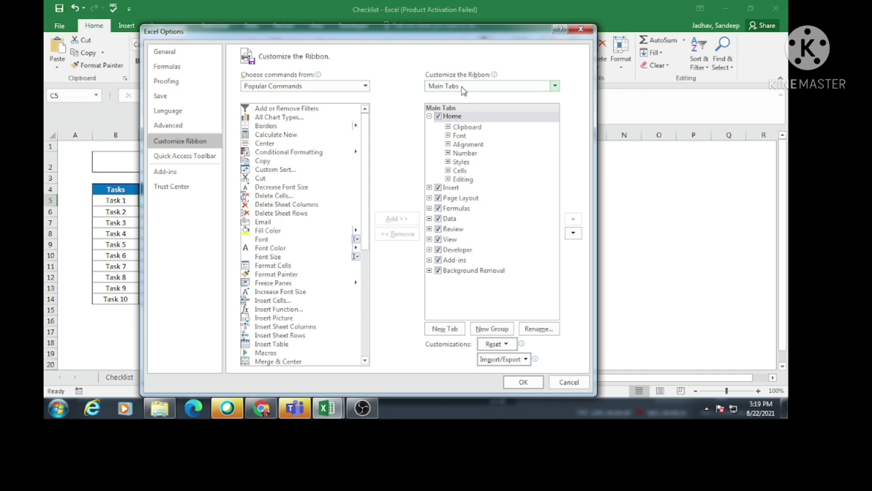
click(439, 251)
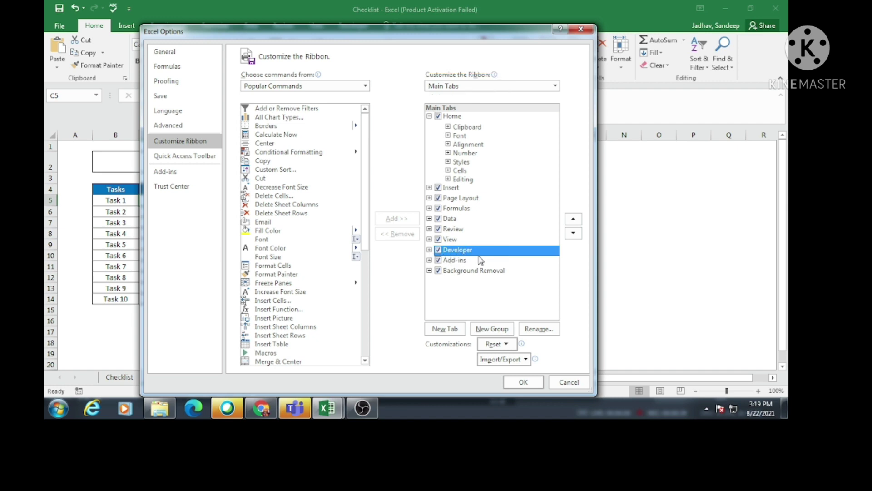
click(523, 382)
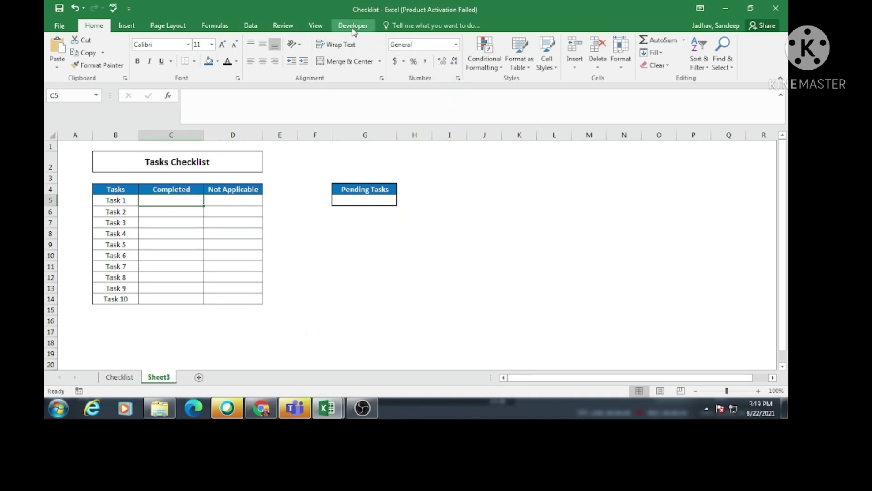
- Insert a Check Box form control in cell C5 for Task 1 and position it within the cell
click(353, 27)
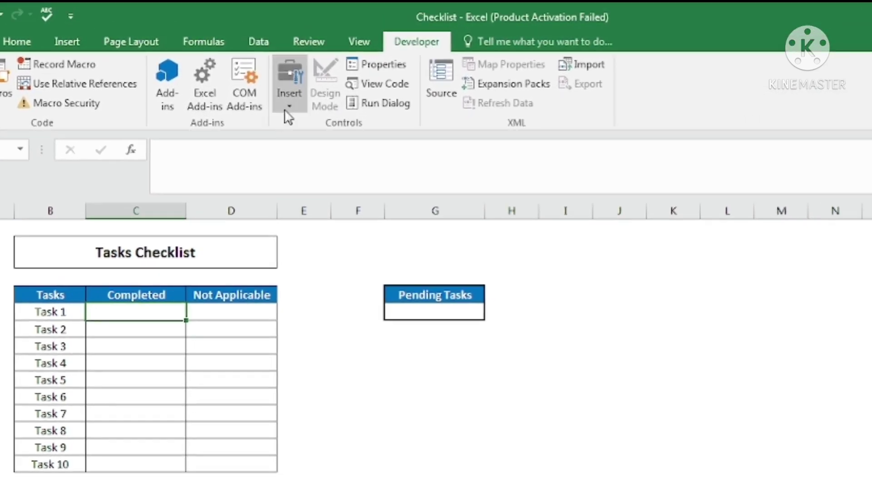
click(288, 109)
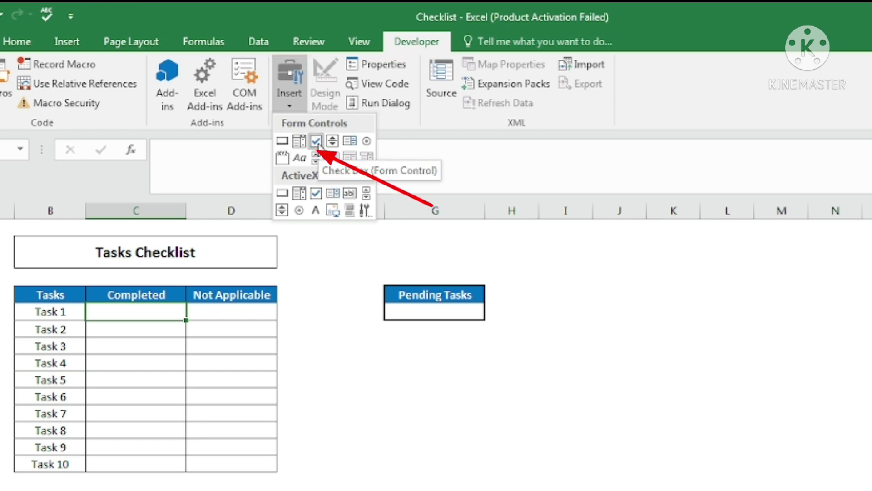
click(317, 142)
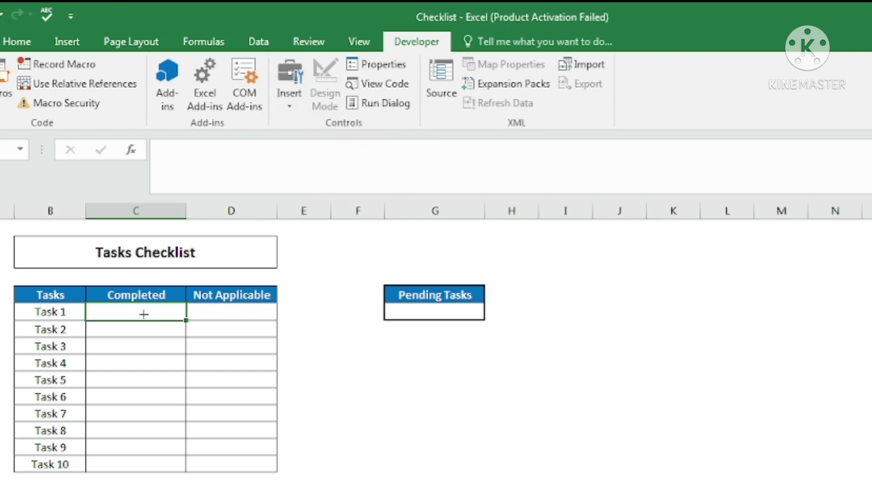
drag(116, 303, 143, 324)
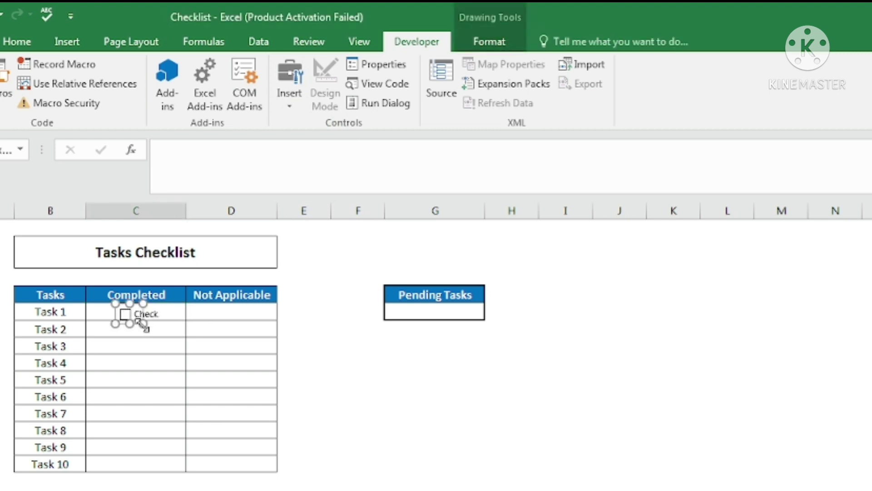
drag(116, 314, 110, 309)
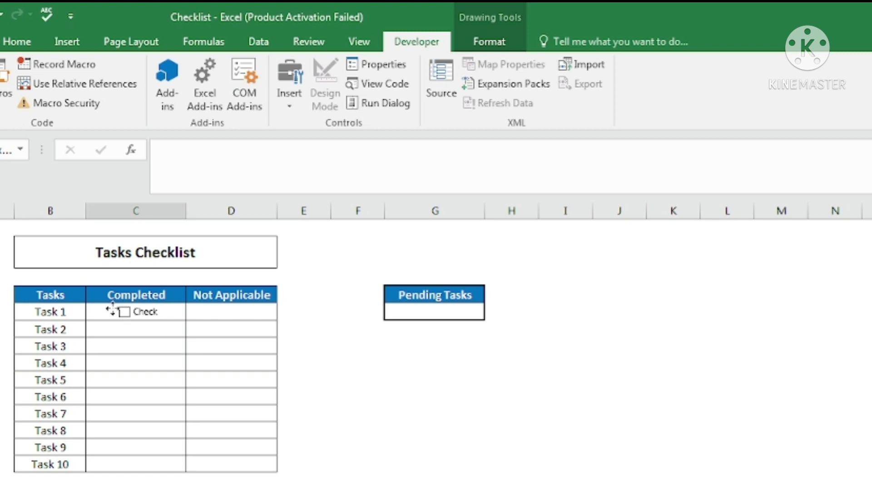
click(109, 309)
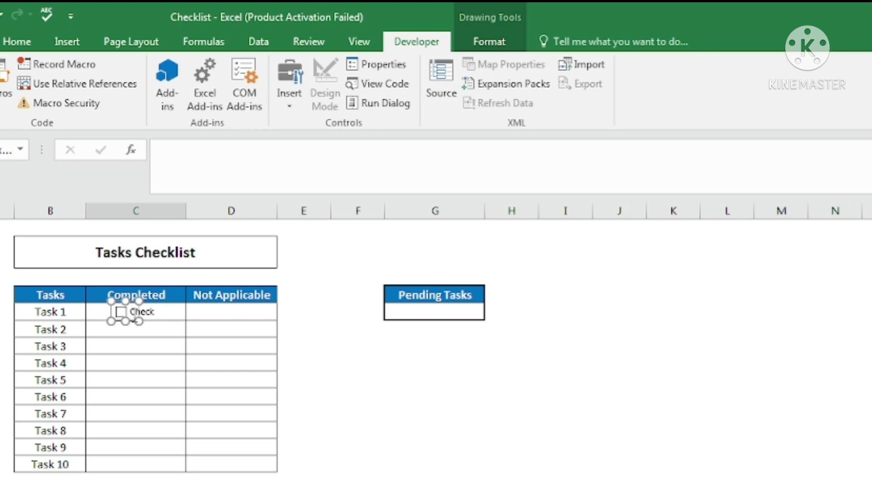
- Remove the caption text from the Task 1 check box so only the box remains
click(131, 312)
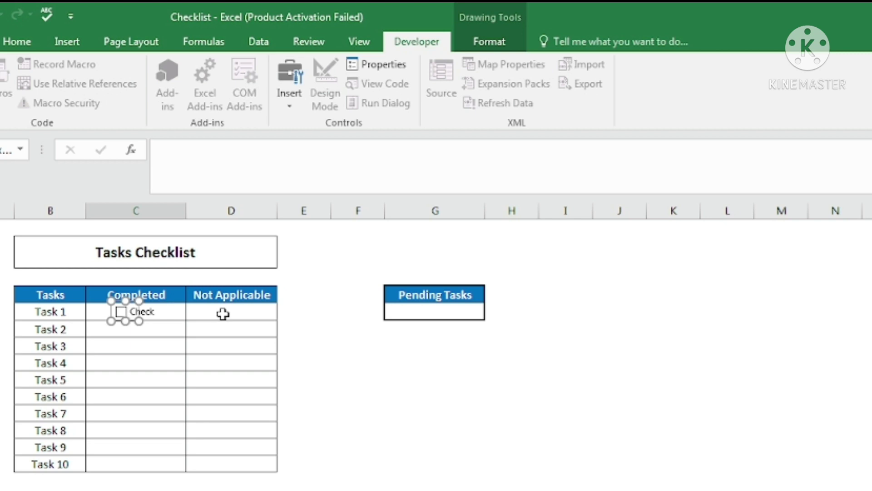
key(Delete)
key(Delete)
click(198, 333)
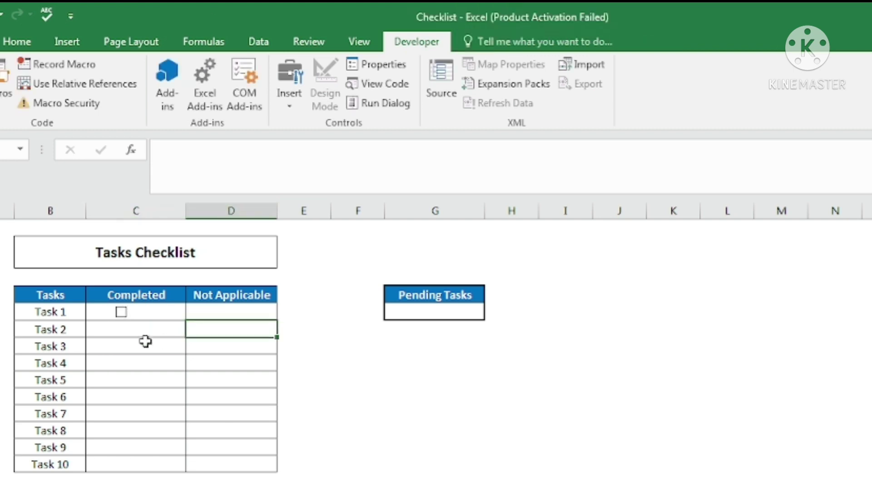
- Fill the check box from C5 down to C14 so every task has one in the Completed column
click(145, 313)
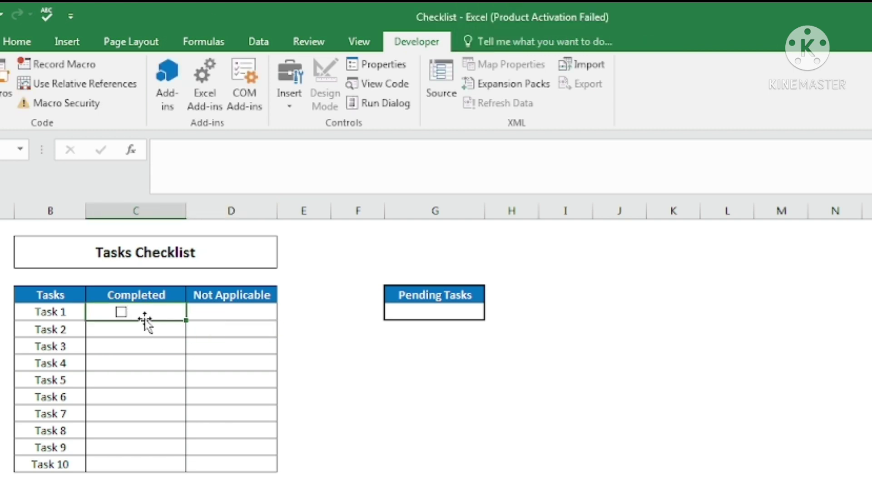
shift+click(147, 464)
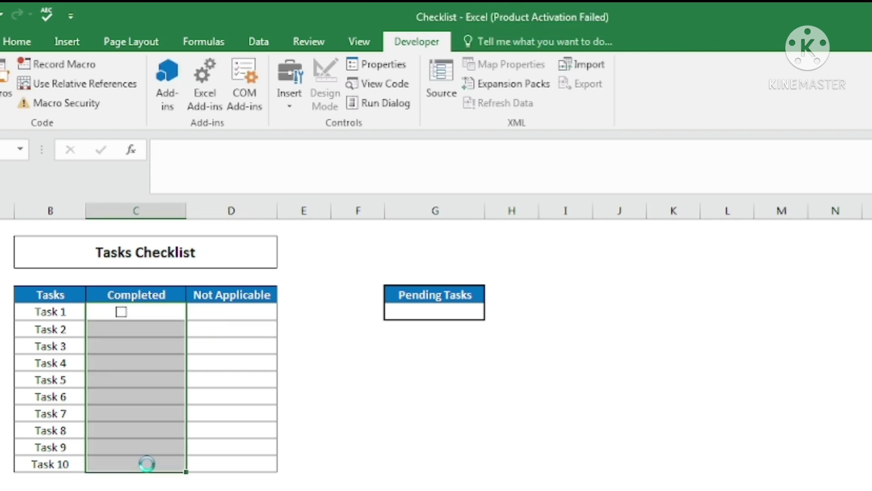
key(ctrl+d)
click(146, 366)
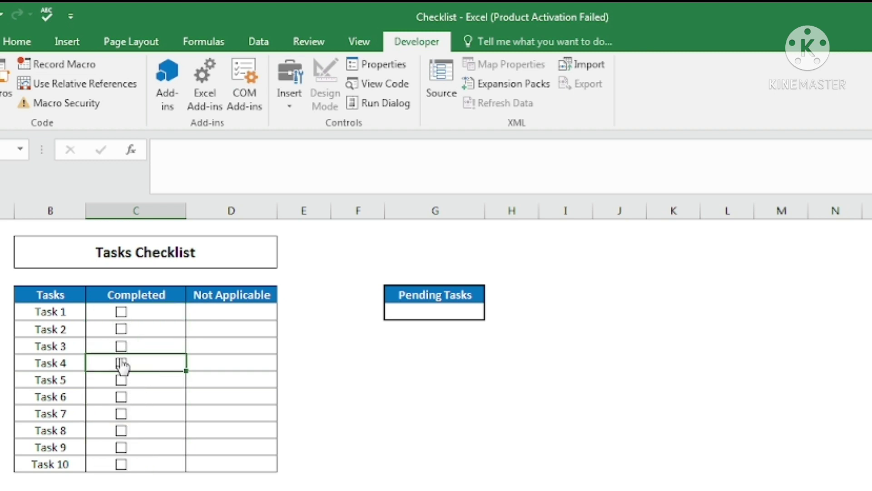
- Test the new Completed check boxes by ticking and clearing them, including the one for Task 1
click(121, 312)
click(121, 346)
click(121, 312)
click(122, 363)
drag(54, 312, 59, 447)
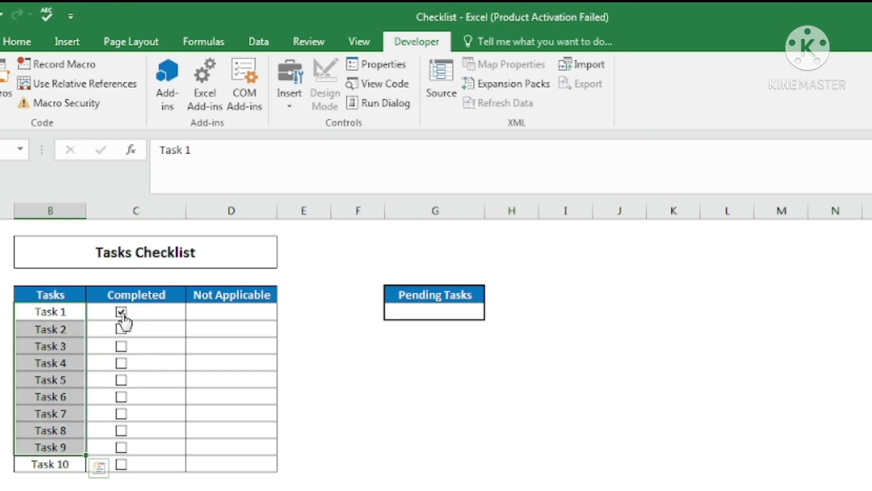
click(65, 317)
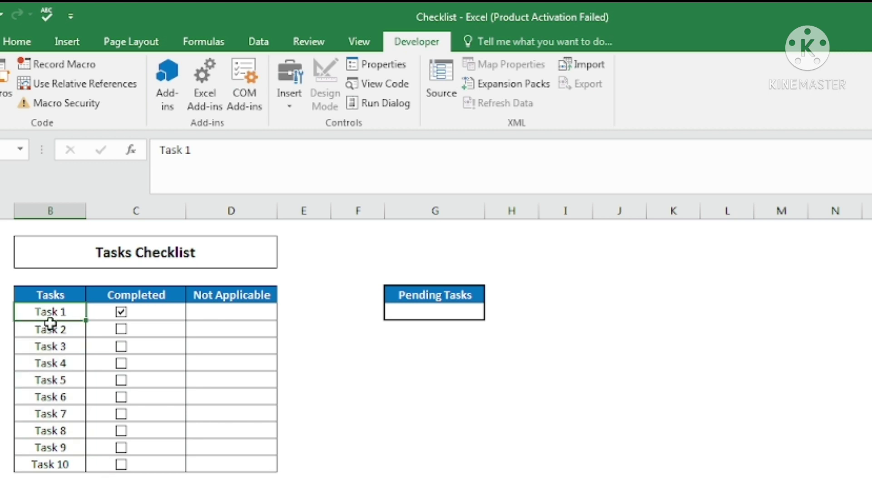
click(121, 312)
click(144, 309)
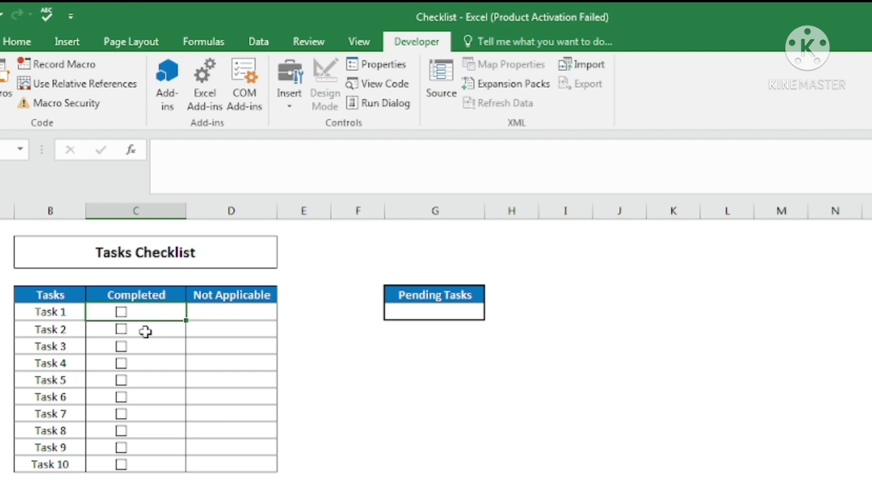
- Link the Task 1 Completed check box to cell C5 through its Format Control settings
right_click(124, 318)
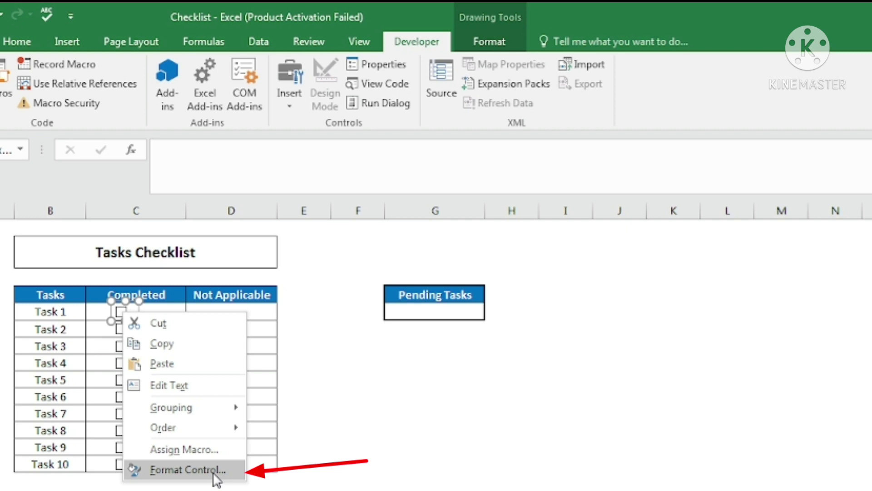
click(188, 469)
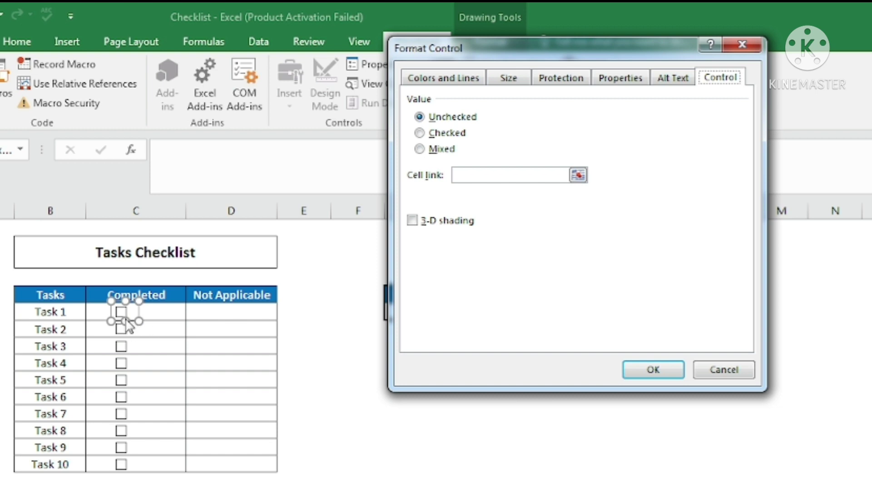
click(476, 173)
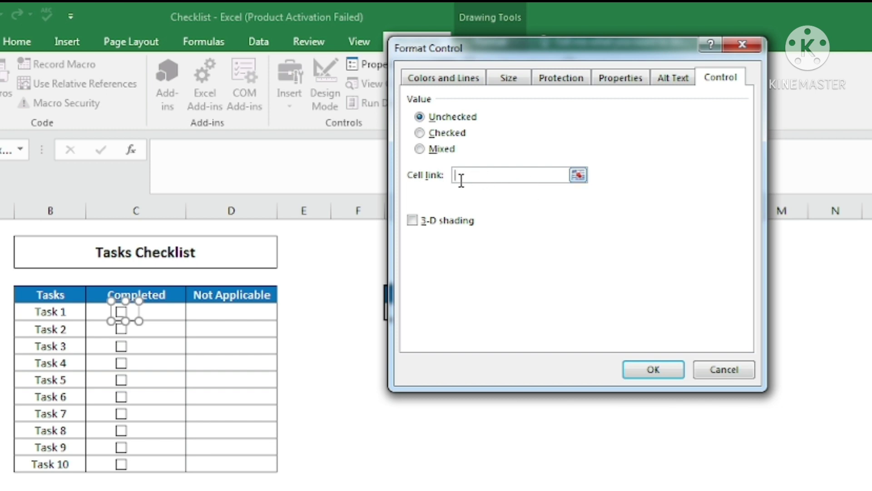
click(159, 314)
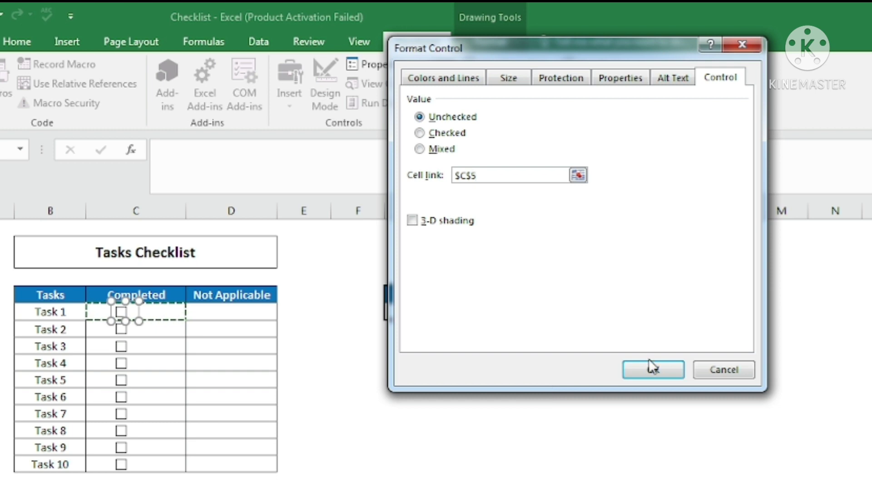
click(654, 371)
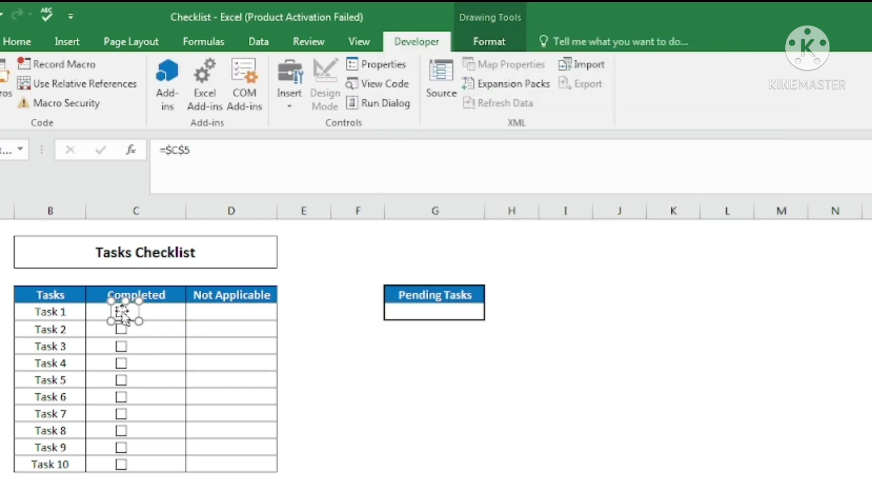
click(229, 334)
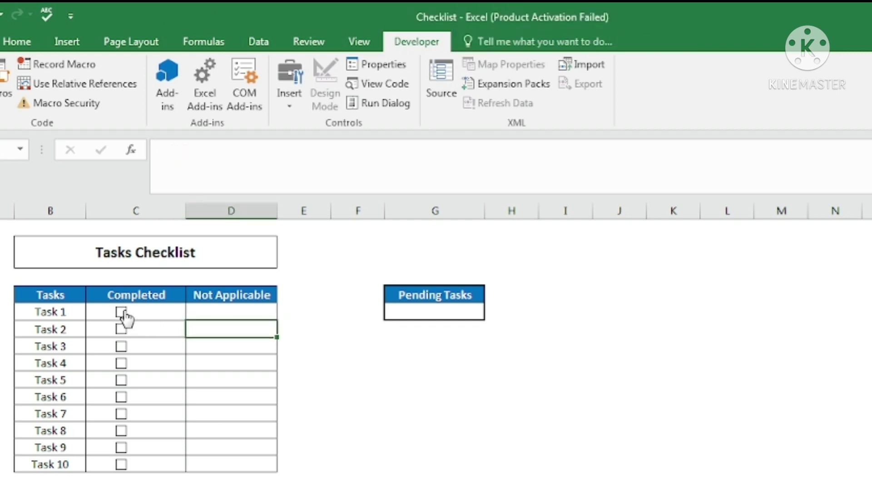
- Tick and clear the Task 1 check box, and inspect the linked value in cell C5
click(122, 313)
click(122, 317)
click(142, 311)
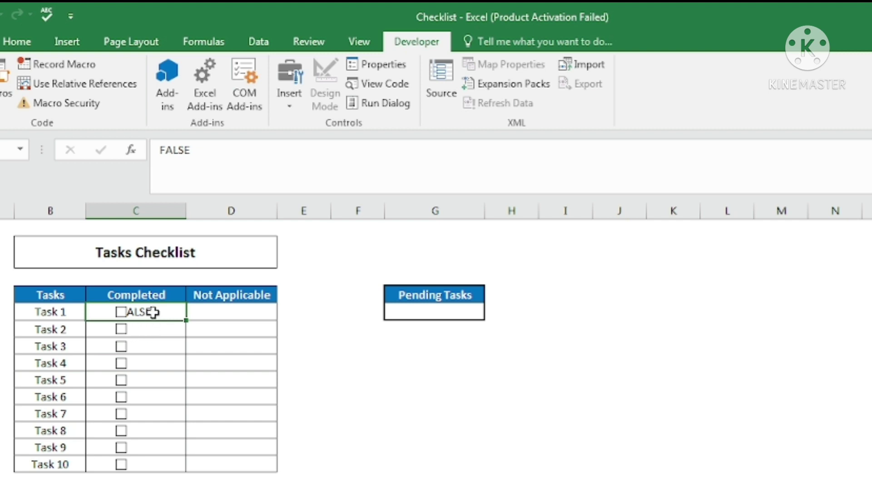
click(150, 333)
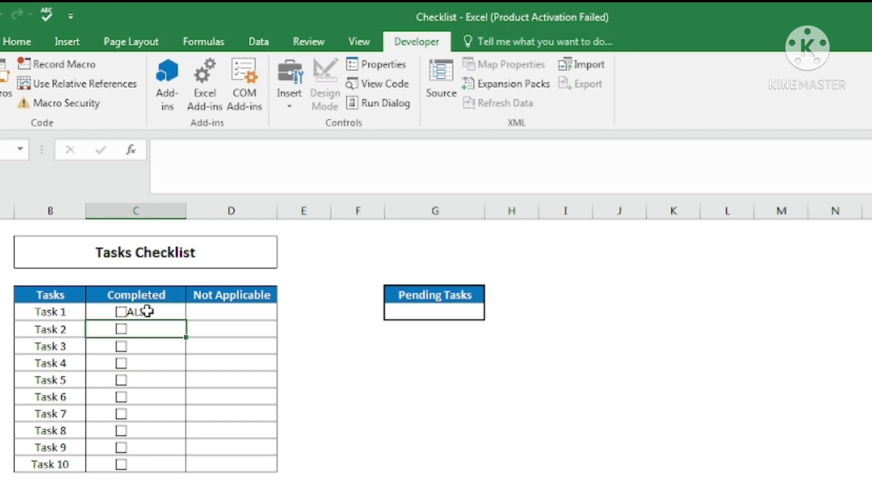
click(147, 310)
drag(147, 311, 175, 462)
click(164, 310)
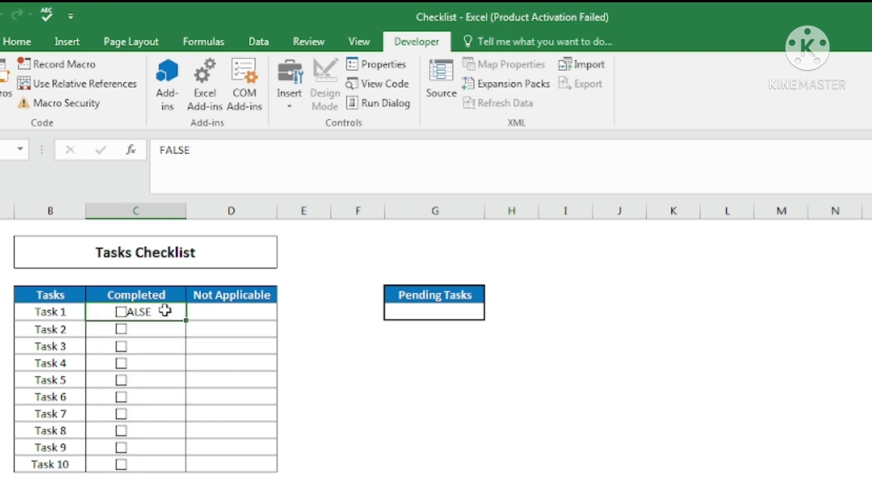
- Link the Task 2 check box to cell C6 and each remaining Completed check box to its own cell, down to C14
right_click(122, 338)
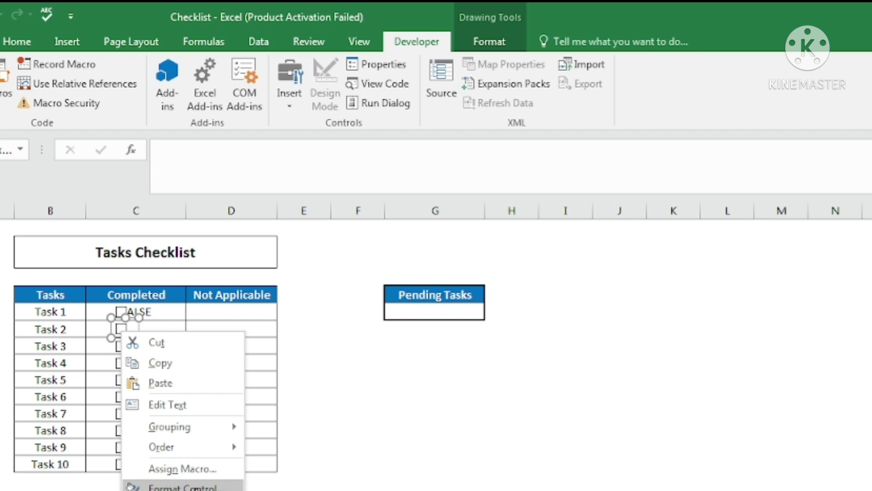
click(191, 487)
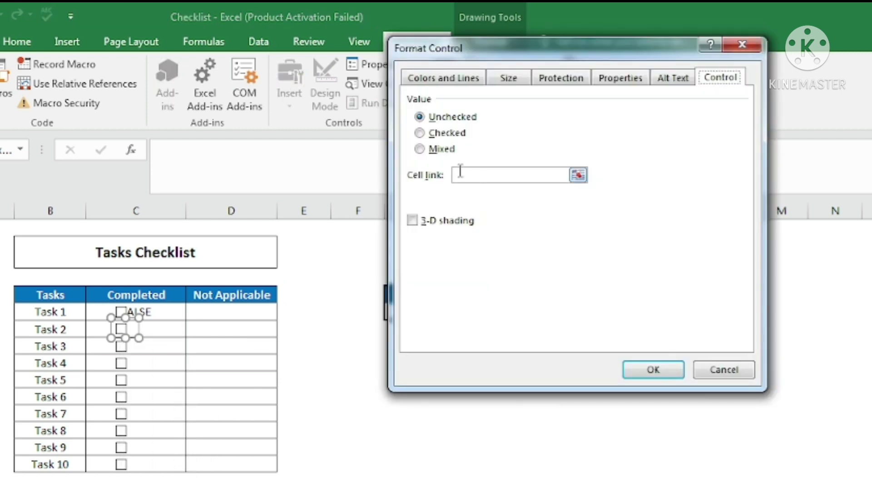
click(465, 176)
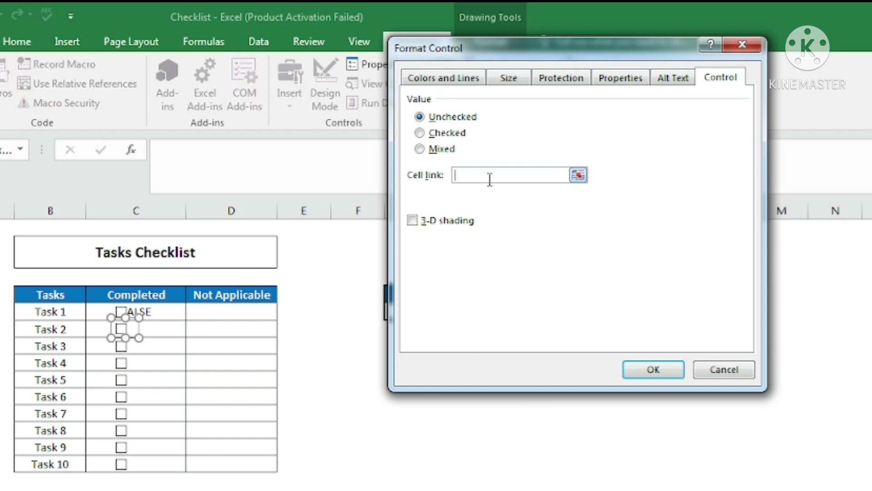
click(171, 328)
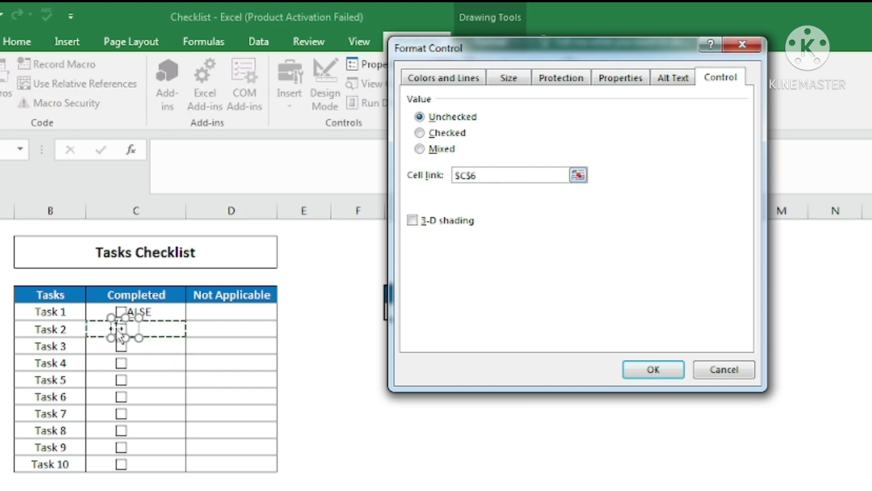
click(671, 373)
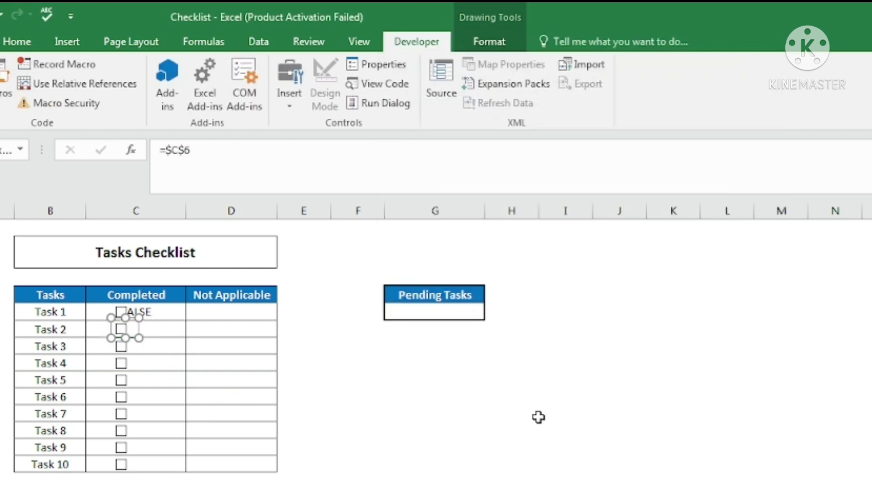
right_click(127, 351)
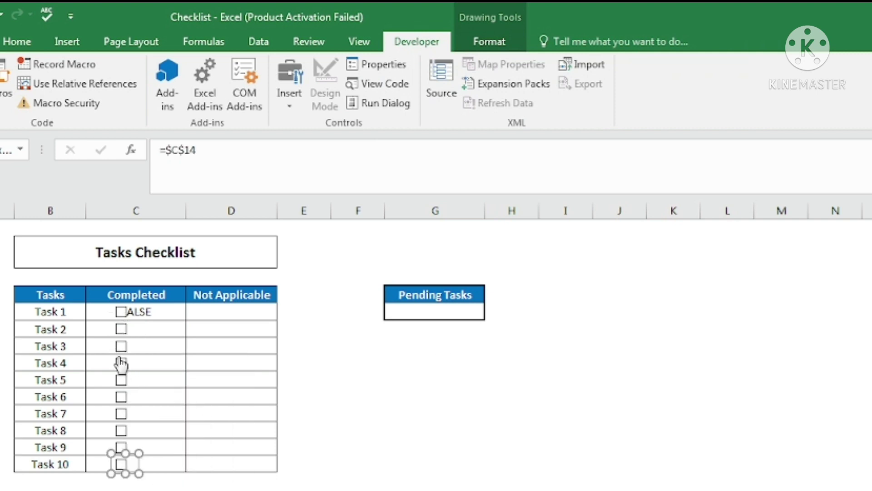
- Test the cell links by ticking and clearing the Completed check boxes for Tasks 2, 3 and 4
click(123, 331)
click(122, 347)
click(120, 364)
click(121, 346)
click(121, 329)
click(121, 363)
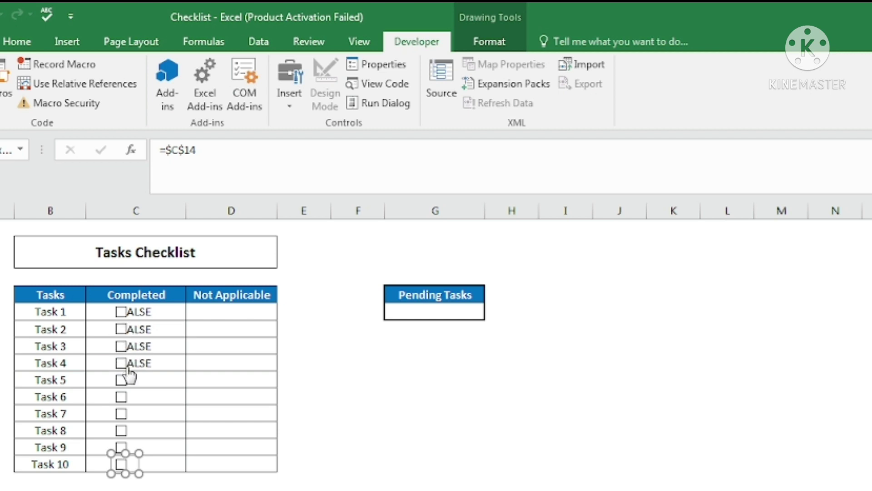
- Set the font color of cells C5 to C14 to white to hide the linked TRUE/FALSE values
click(165, 312)
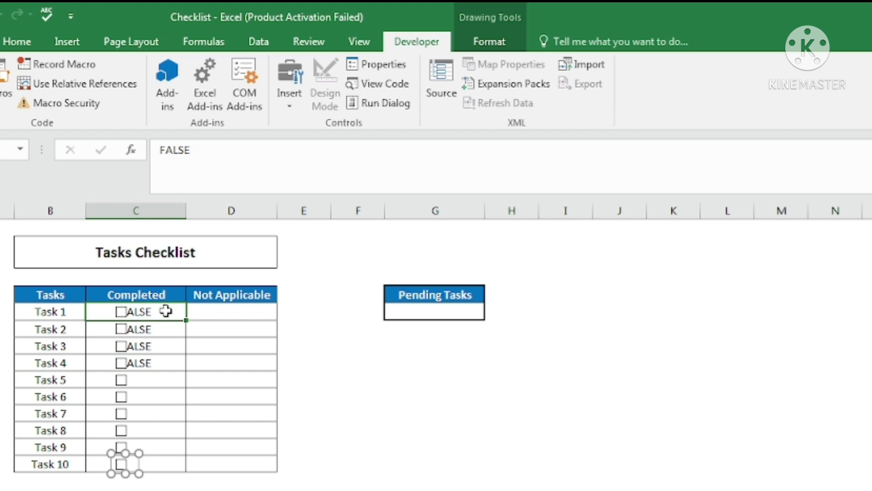
mouse_move(184, 319)
mouse_down()
mouse_move(173, 350)
mouse_move(173, 461)
mouse_up()
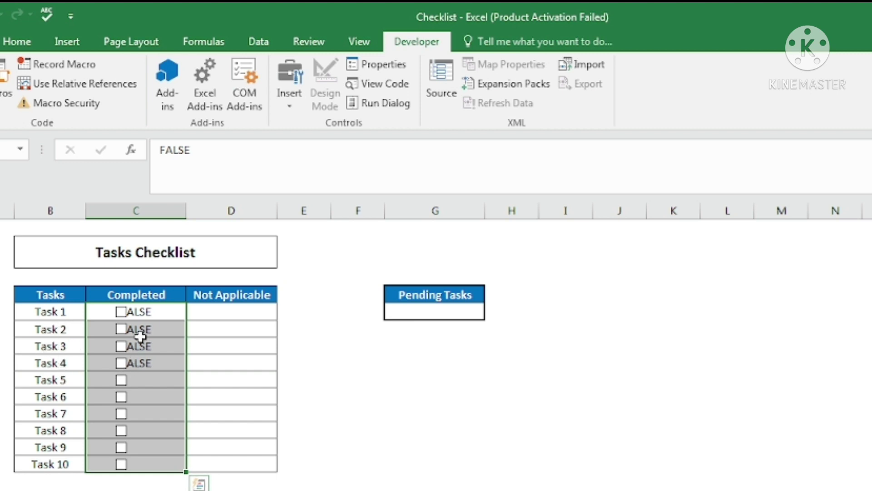
click(155, 312)
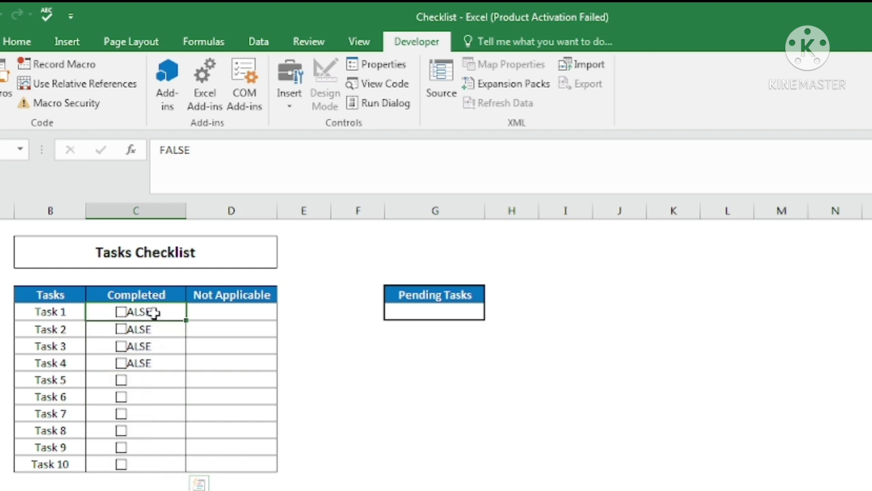
drag(154, 312, 156, 459)
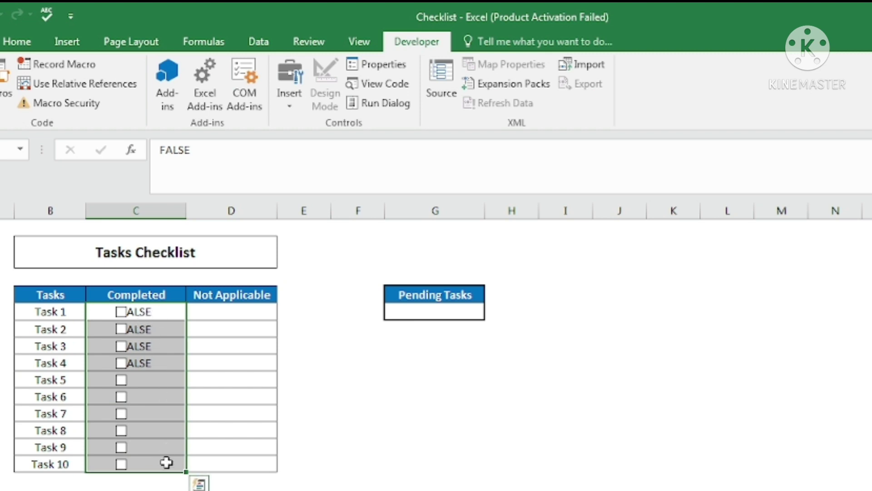
click(19, 42)
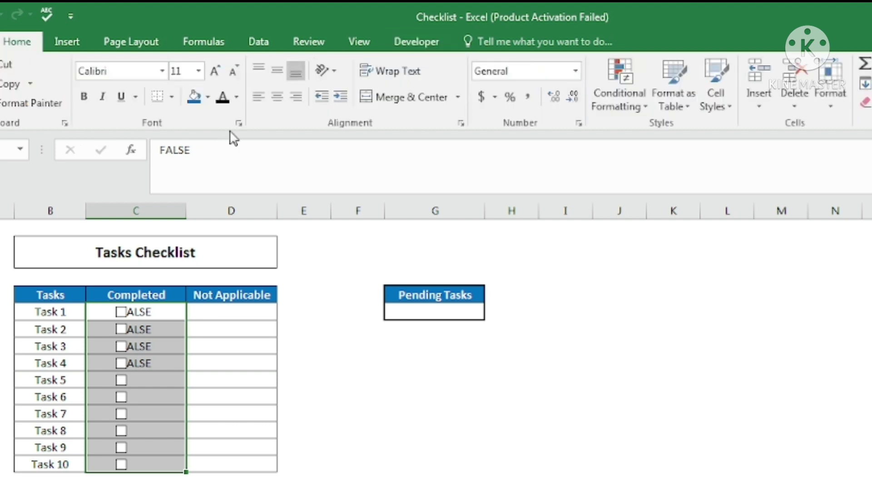
click(237, 97)
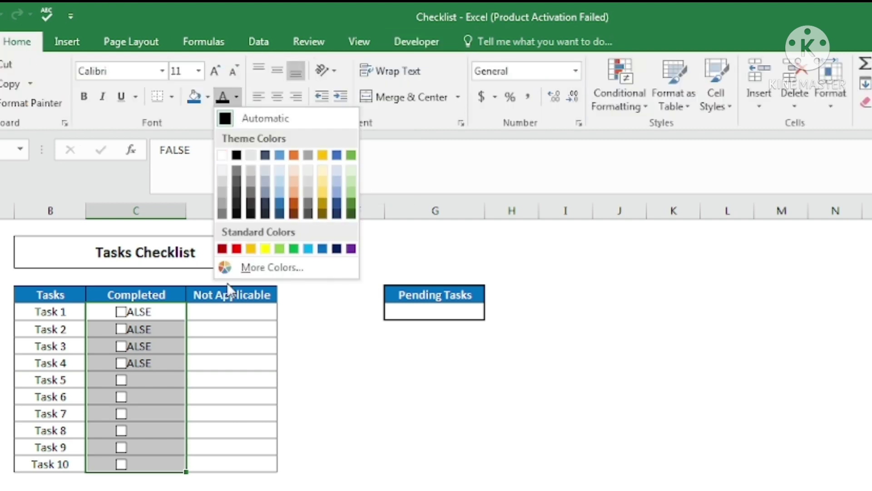
click(221, 156)
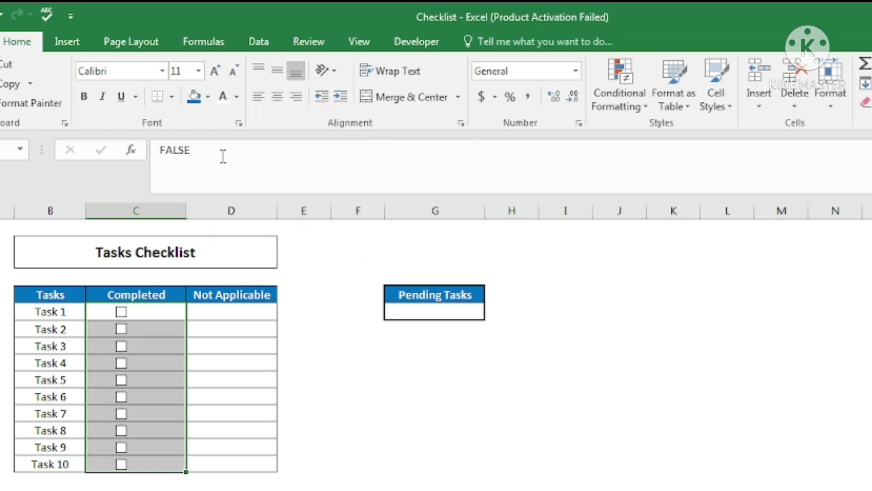
- Check the hidden values in several Completed cells, ticking and clearing the Task 2 check box to test its cell
click(161, 312)
click(156, 347)
click(154, 400)
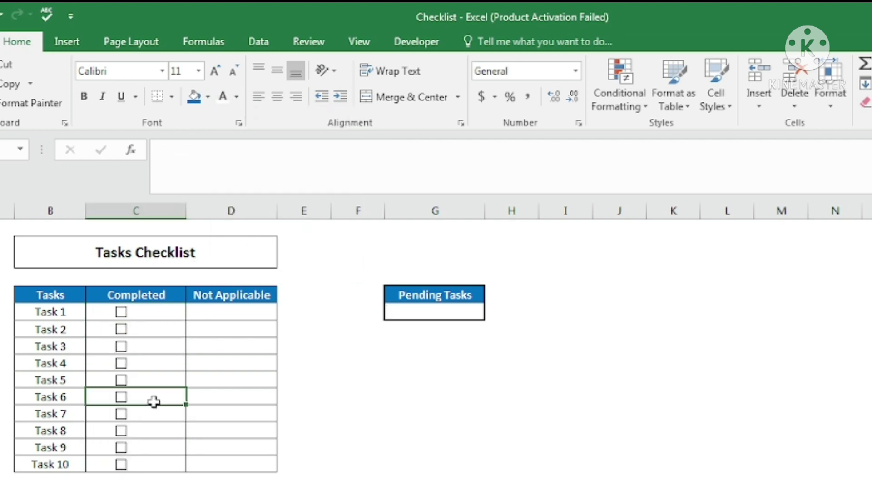
click(148, 318)
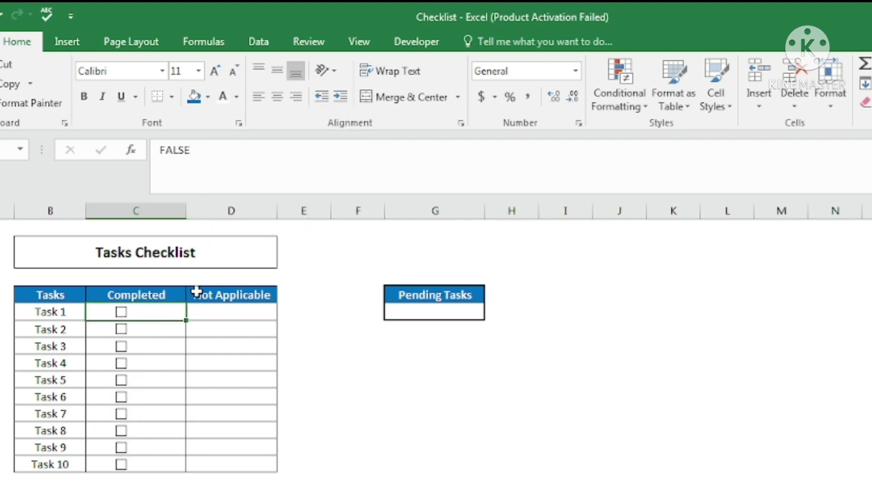
click(144, 326)
click(122, 331)
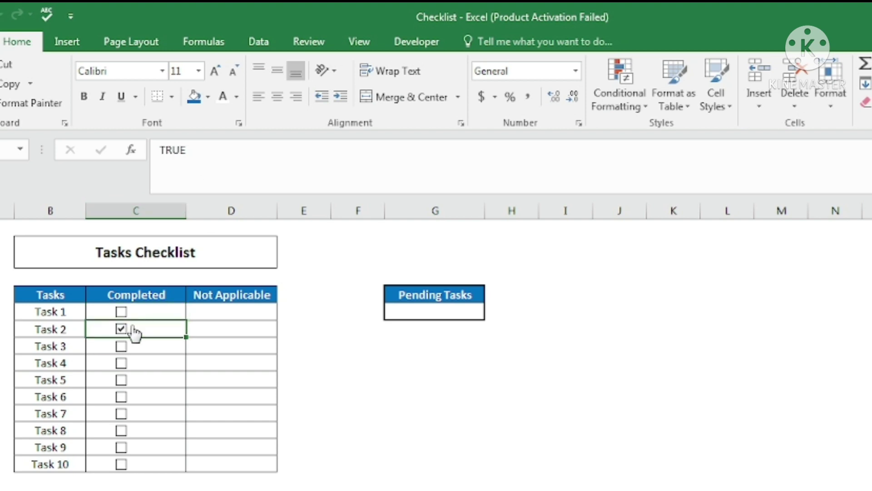
click(121, 330)
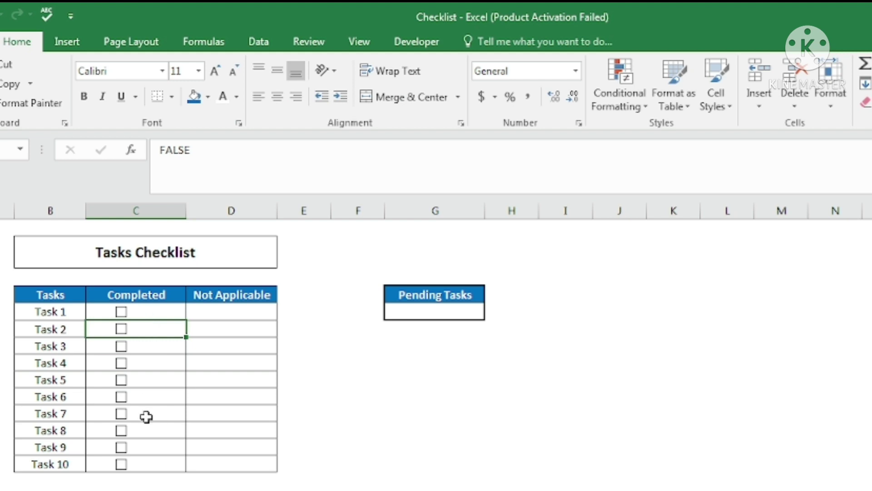
- Create a formula-based conditional formatting rule for the Task 1 to Task 10 cells with the formula =C5
click(60, 311)
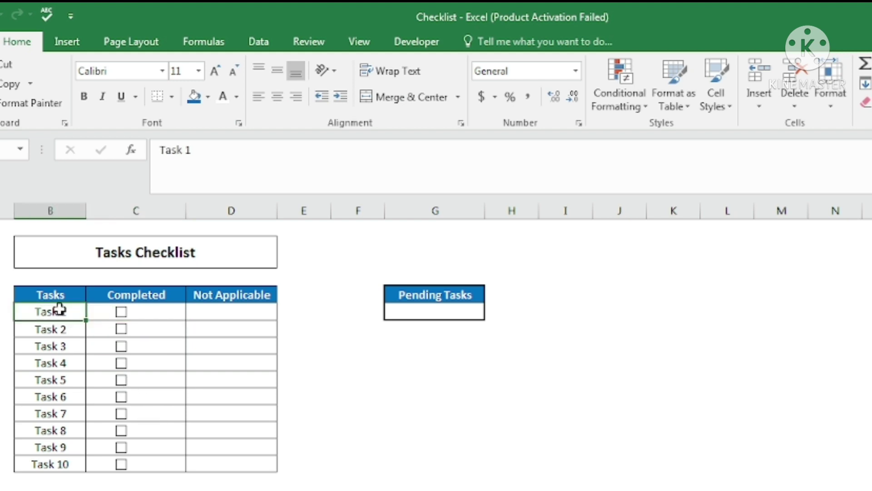
drag(60, 310, 49, 461)
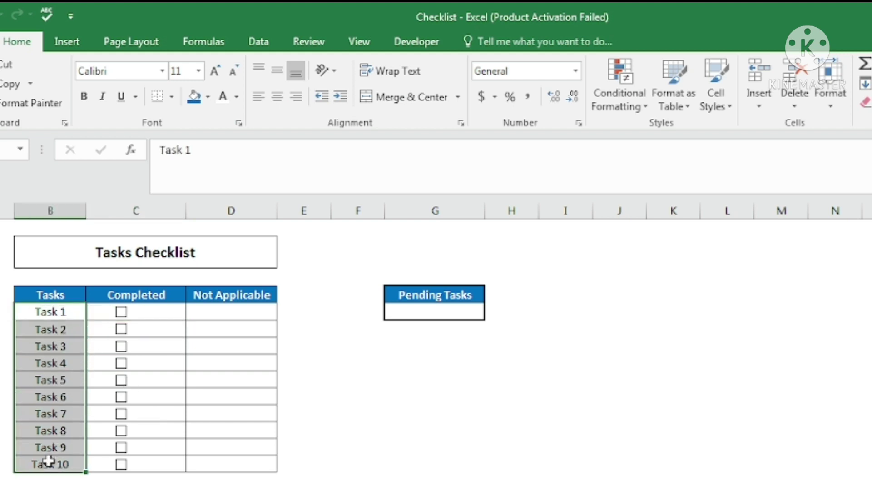
click(624, 105)
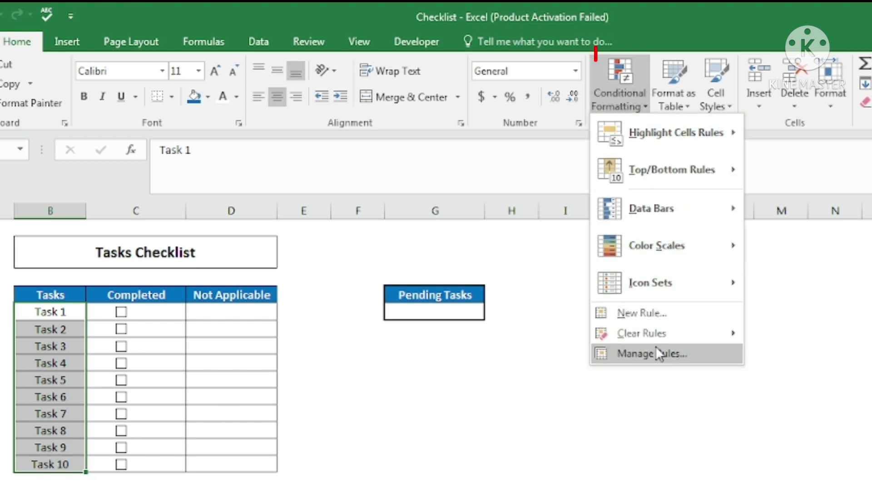
click(641, 313)
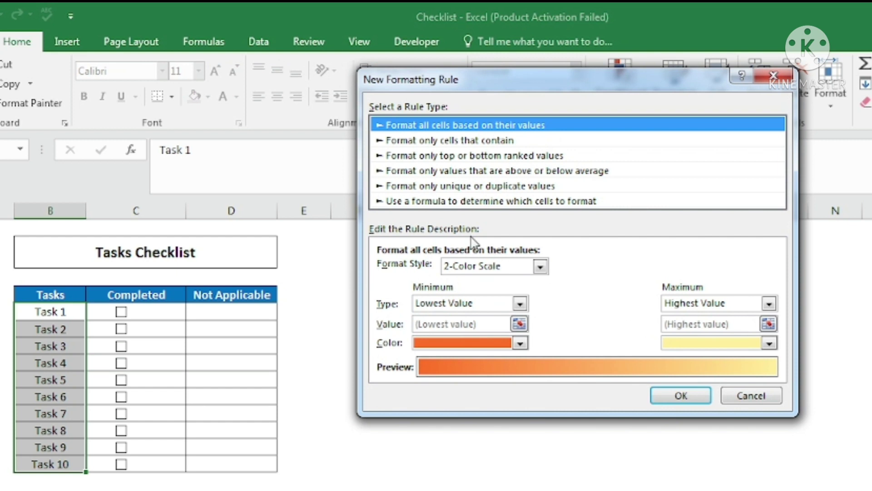
click(407, 202)
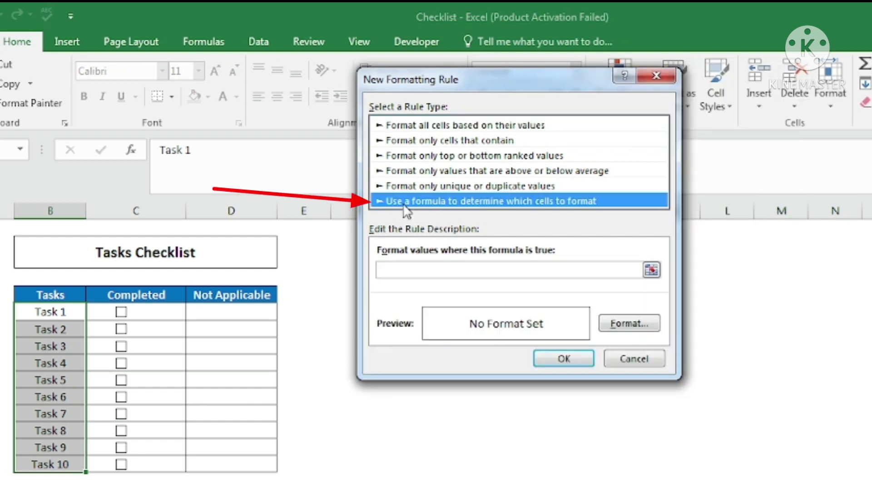
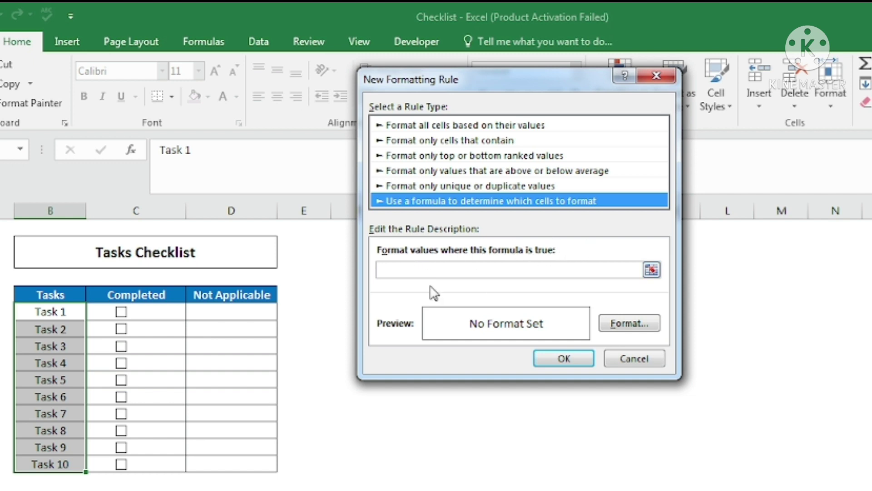
click(402, 269)
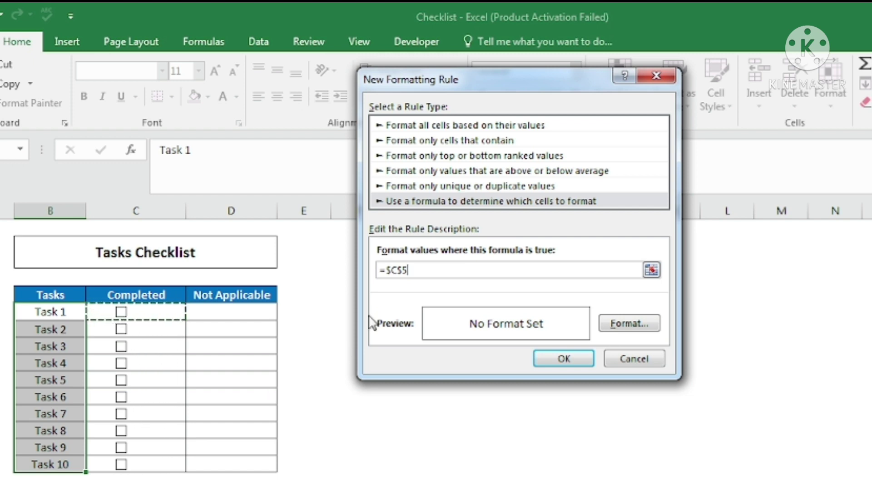
click(393, 270)
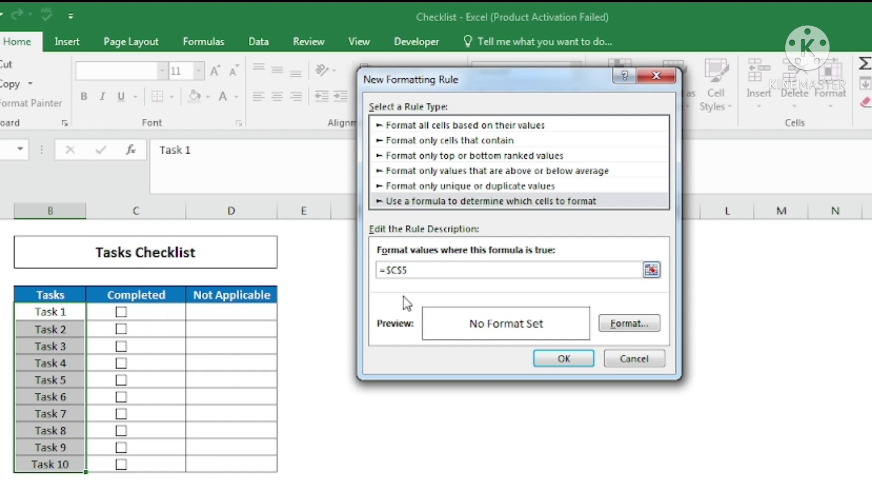
key(BackSpace)
key(BackSpace)
- Give the rule a strikethrough font and a light green fill, and apply it to the task names
click(626, 326)
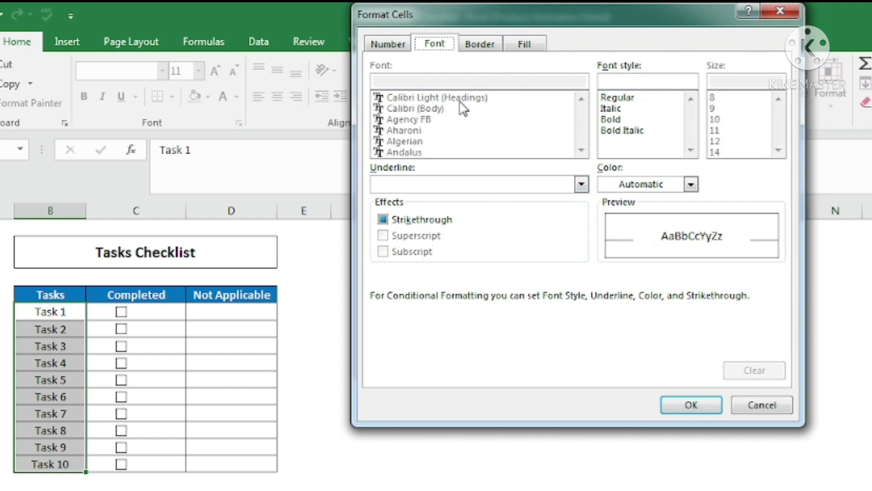
click(397, 220)
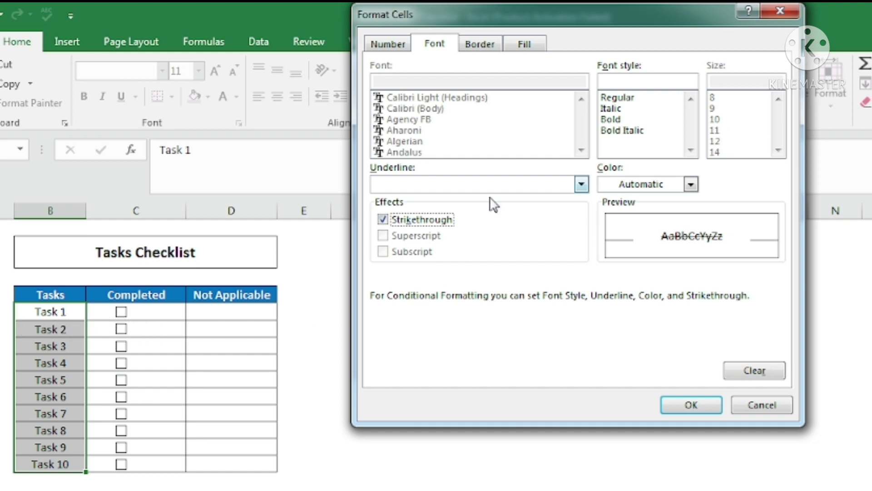
click(533, 47)
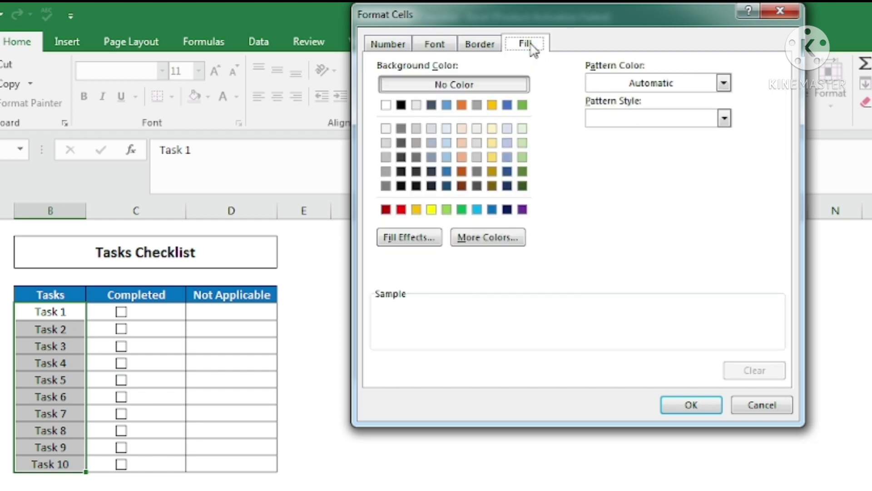
click(447, 209)
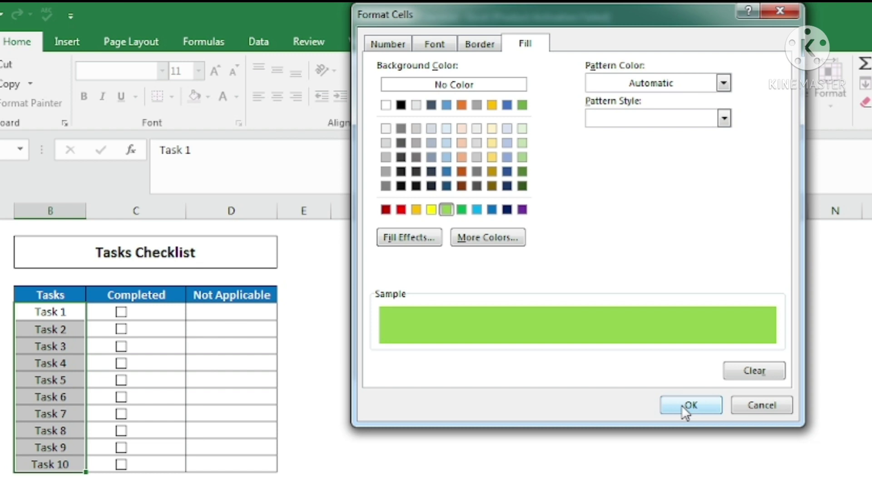
click(433, 45)
click(531, 43)
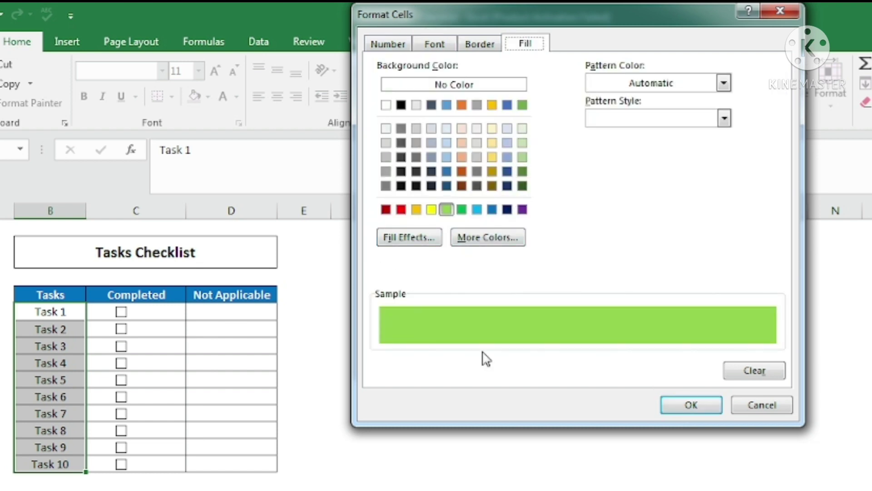
click(689, 405)
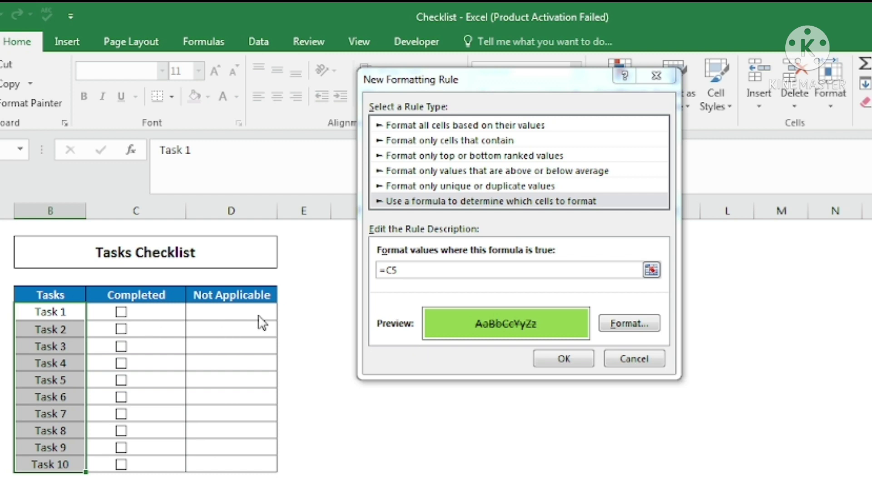
click(564, 359)
- Test the conditional formatting by ticking and clearing the Completed check boxes for Tasks 1 to 6
click(122, 313)
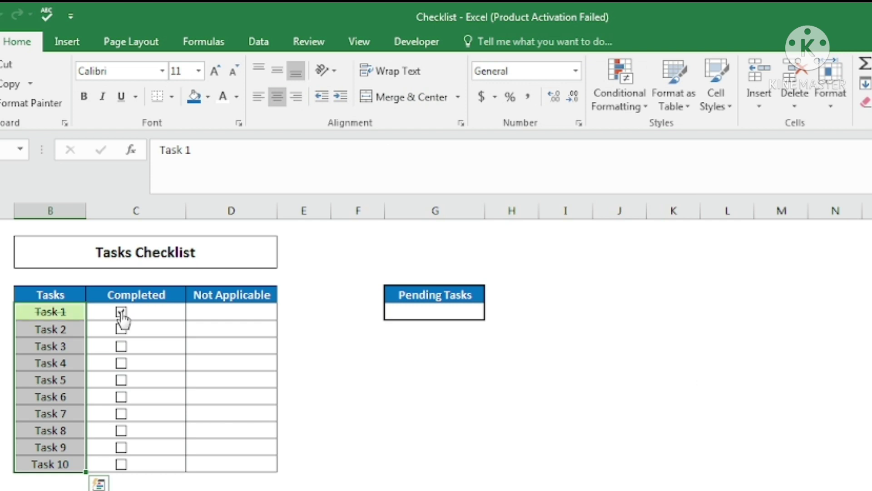
click(122, 312)
click(122, 328)
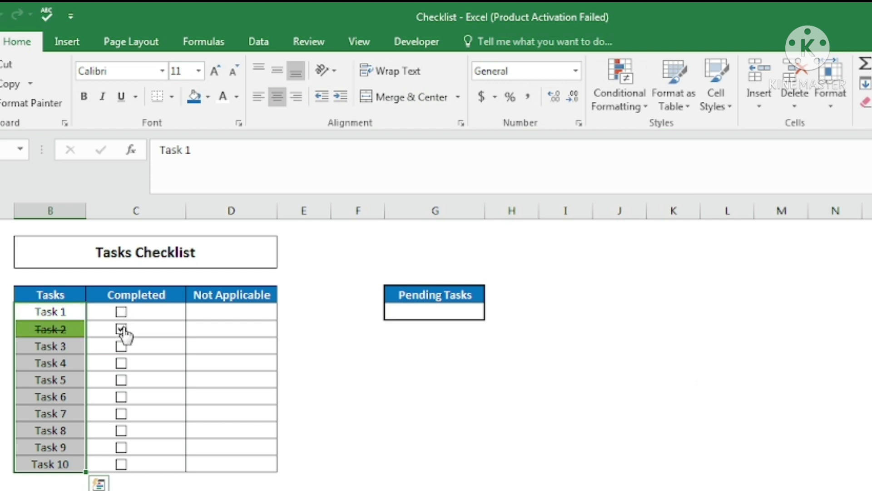
click(122, 328)
click(145, 349)
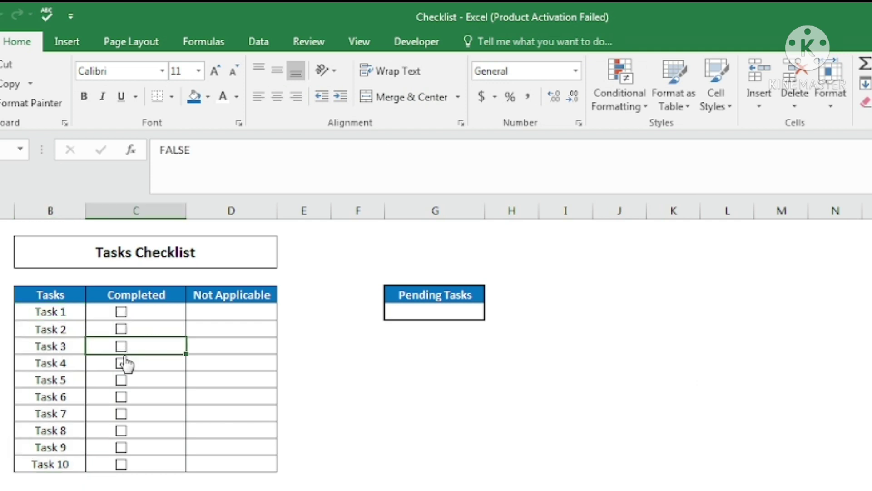
click(121, 350)
click(122, 352)
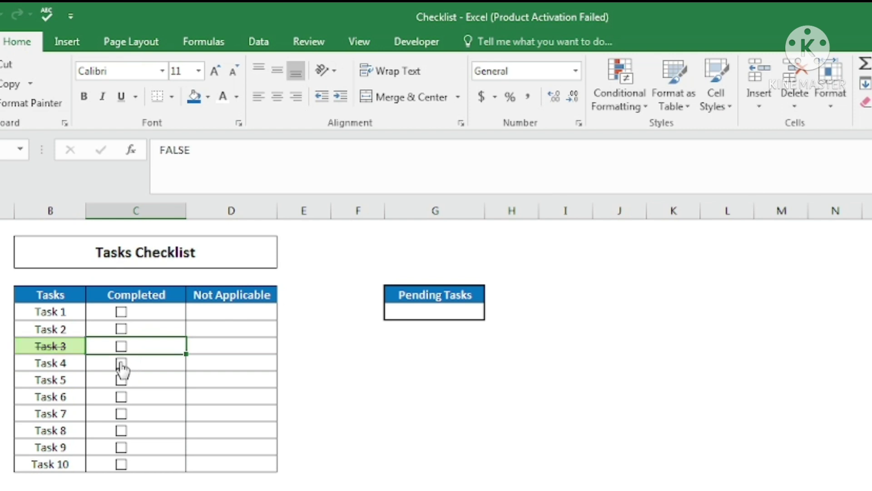
click(122, 363)
click(122, 380)
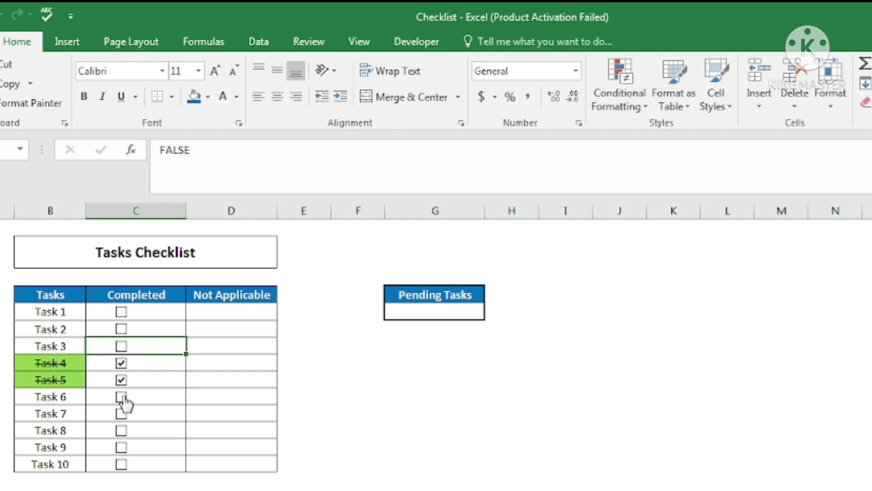
click(121, 396)
click(121, 380)
click(122, 363)
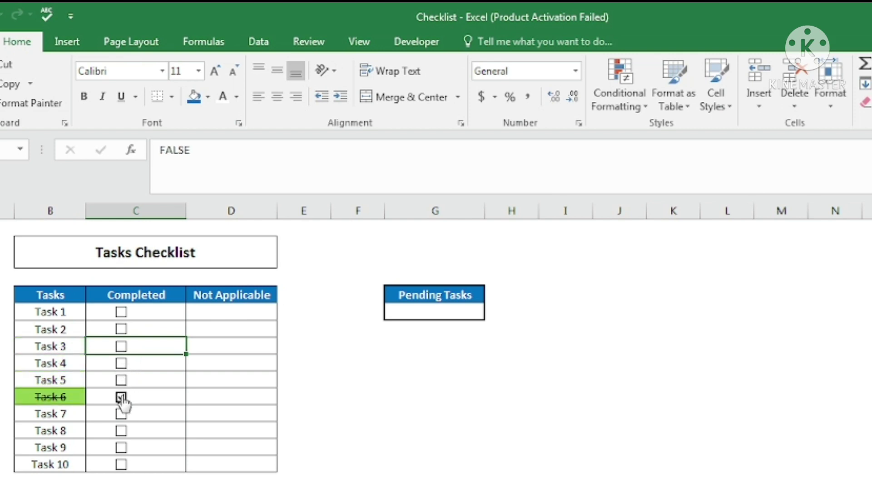
click(121, 396)
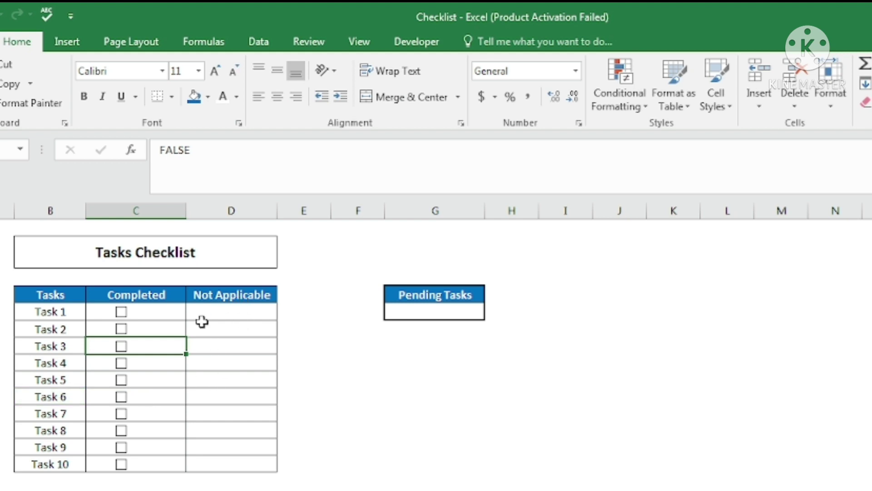
click(226, 309)
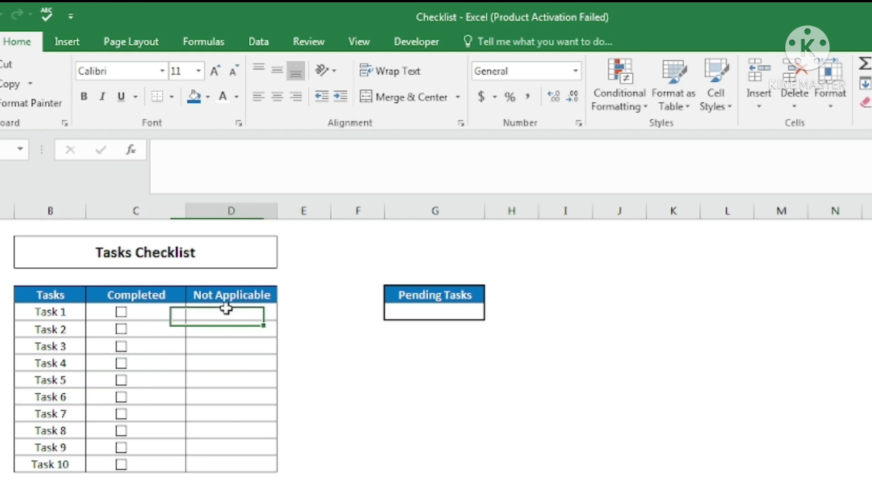
click(240, 329)
click(230, 362)
click(231, 380)
click(233, 429)
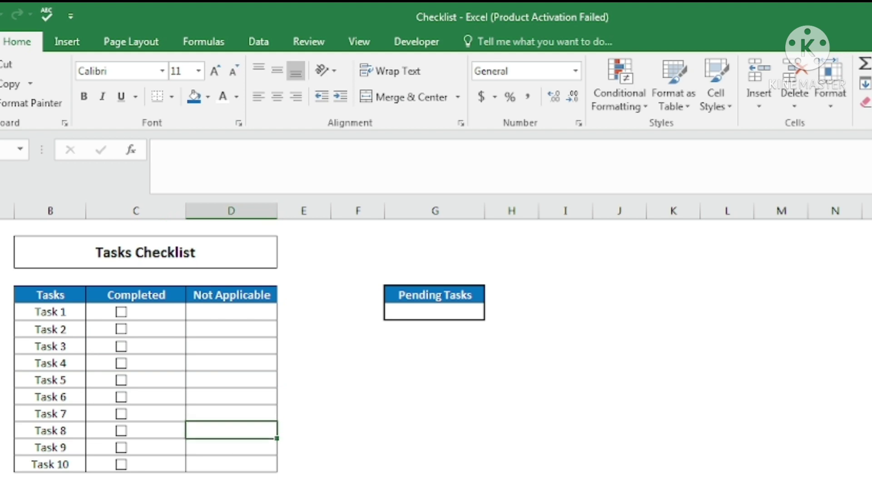
- Insert a form-control check box in the Not Applicable cell of Task 1
click(221, 309)
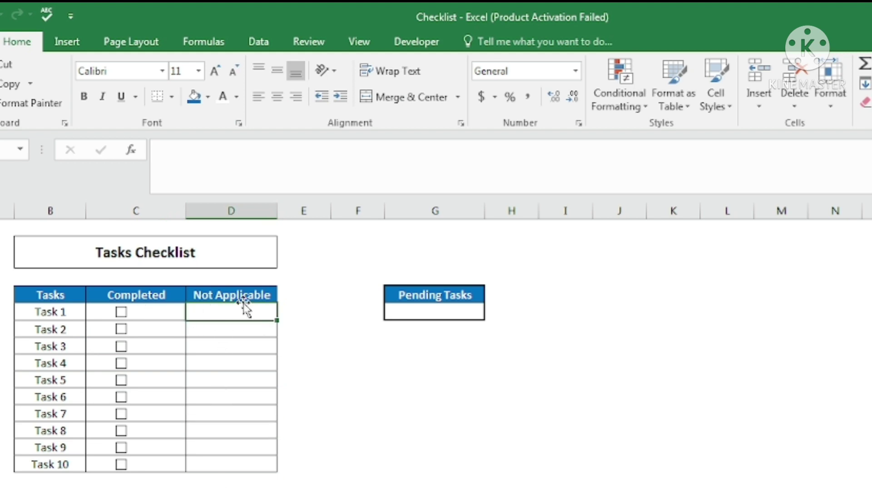
click(421, 42)
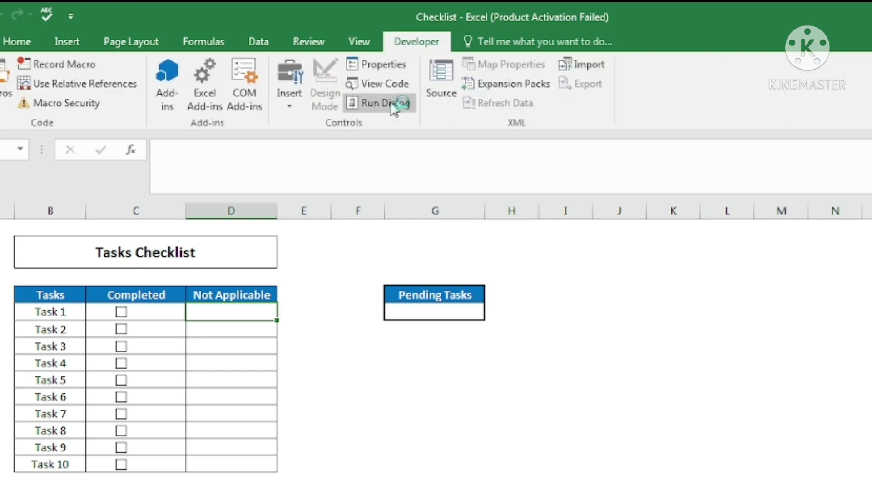
click(289, 106)
click(316, 141)
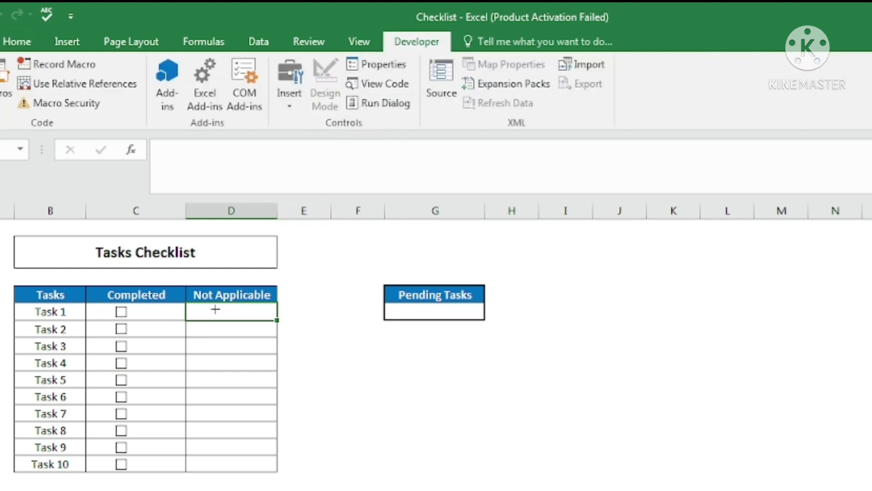
mouse_move(212, 305)
mouse_down()
mouse_move(239, 325)
mouse_move(201, 314)
mouse_up()
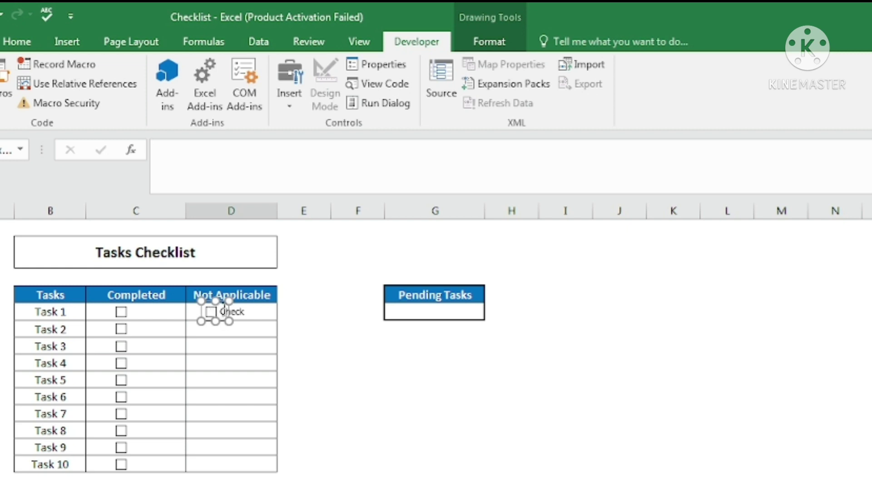
- Delete the label text of the Task 1 Not Applicable check box so only the box remains
click(221, 311)
key(Delete)
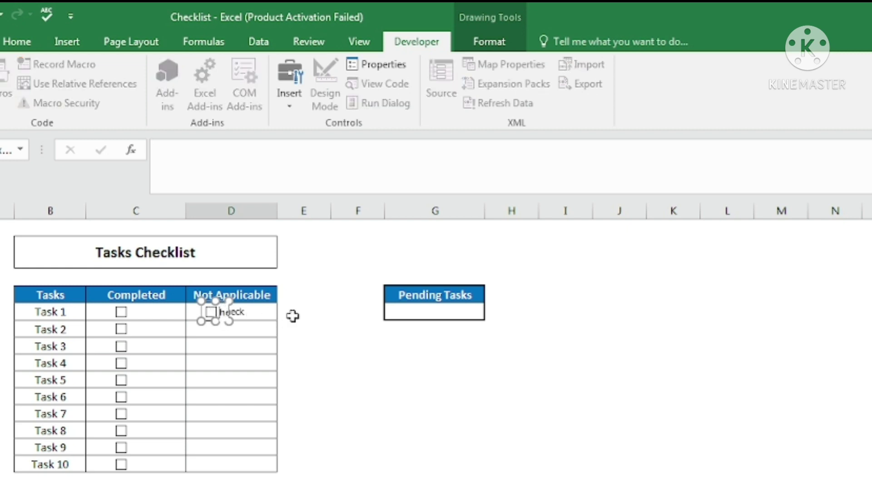
key(Delete)
key(Delete)
key(Delete)
key(Delete)
click(238, 329)
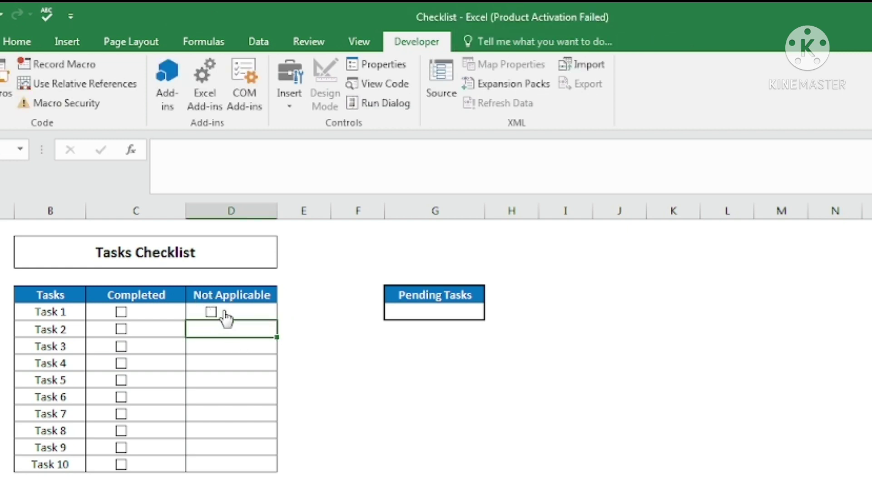
- Fill the Task 1 Not Applicable check box down through the Task 10 row
click(232, 310)
shift+click(236, 462)
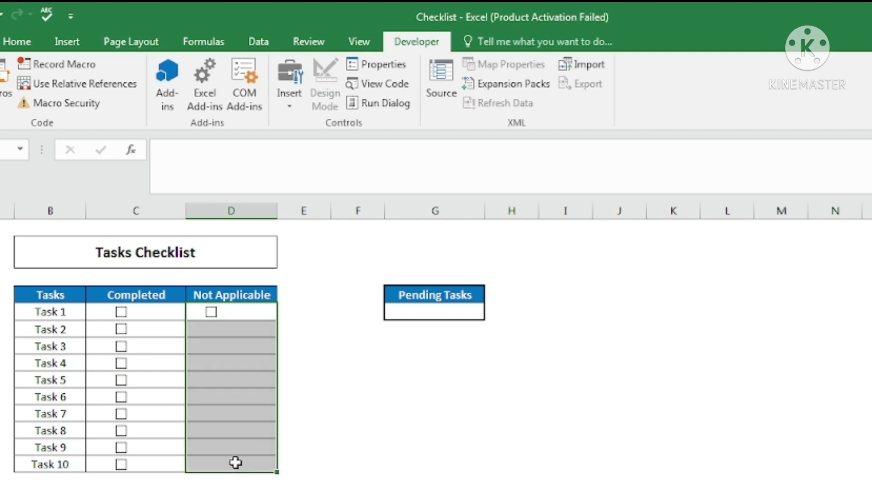
key(ctrl+d)
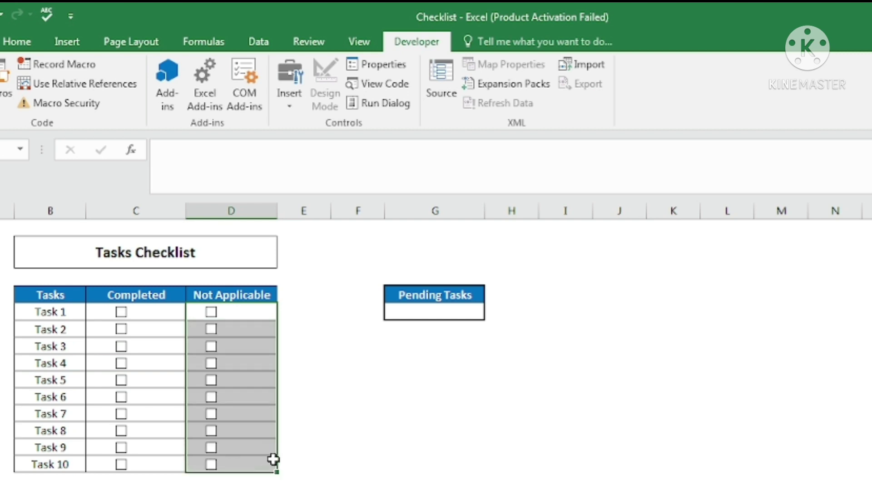
click(232, 314)
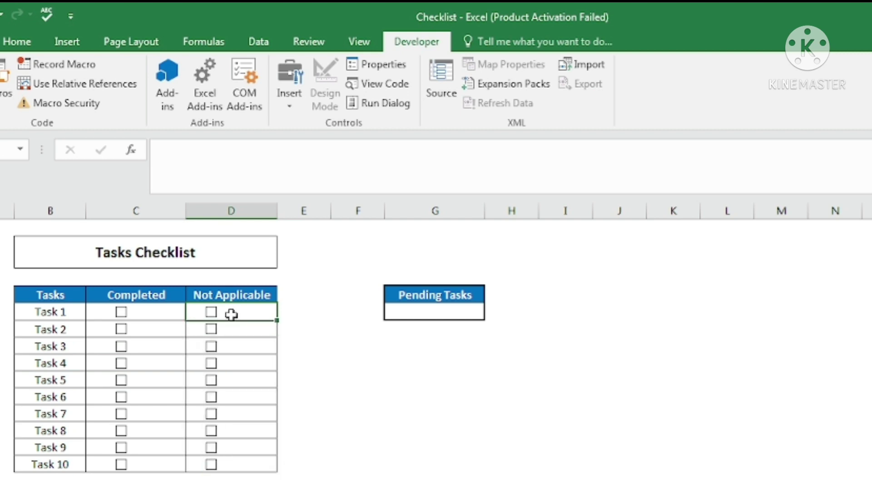
- Test the copied Not Applicable check boxes by ticking and clearing several of them for Tasks 1 to 5
click(210, 314)
click(211, 320)
click(212, 330)
click(212, 330)
click(212, 348)
click(210, 380)
click(211, 381)
click(212, 363)
- Link each Not Applicable check box for Tasks 1 to 10 to the cell it sits in, D5 through D14
right_click(208, 312)
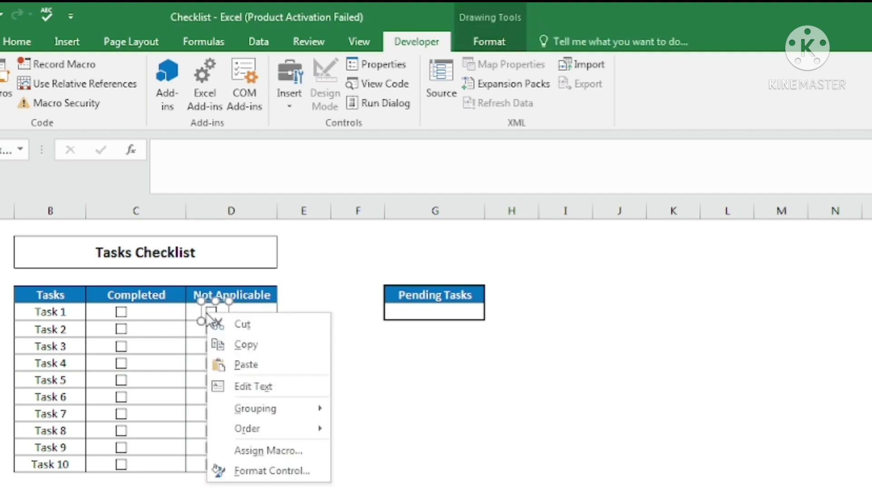
click(274, 468)
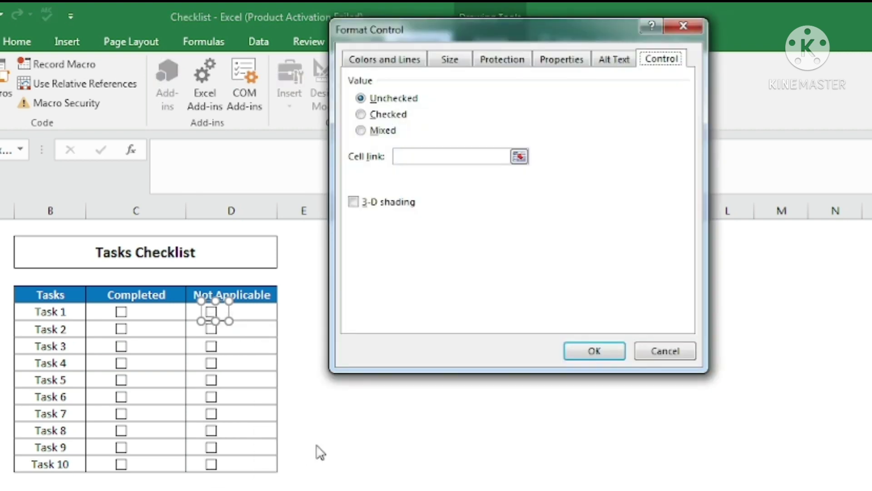
click(415, 155)
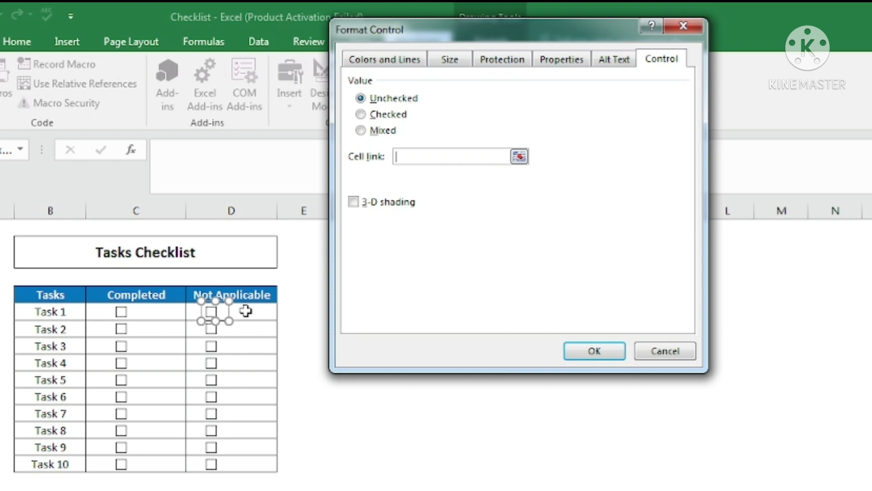
click(245, 311)
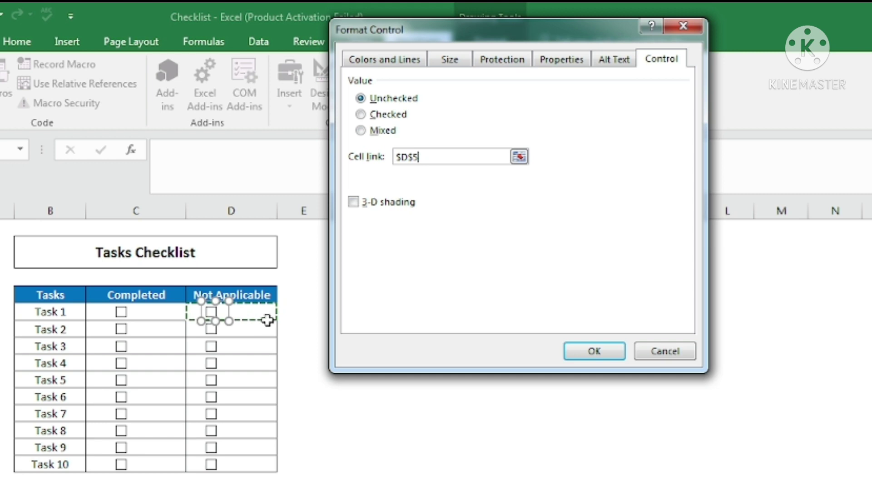
click(591, 354)
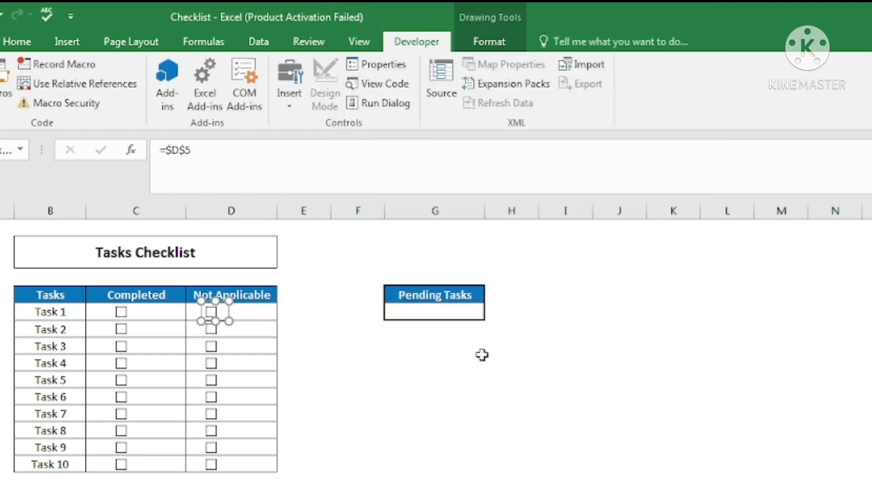
right_click(215, 331)
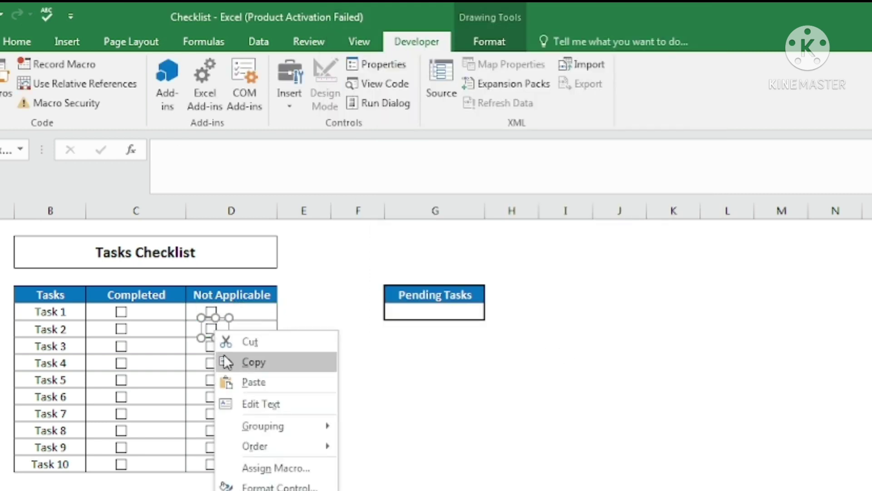
click(272, 487)
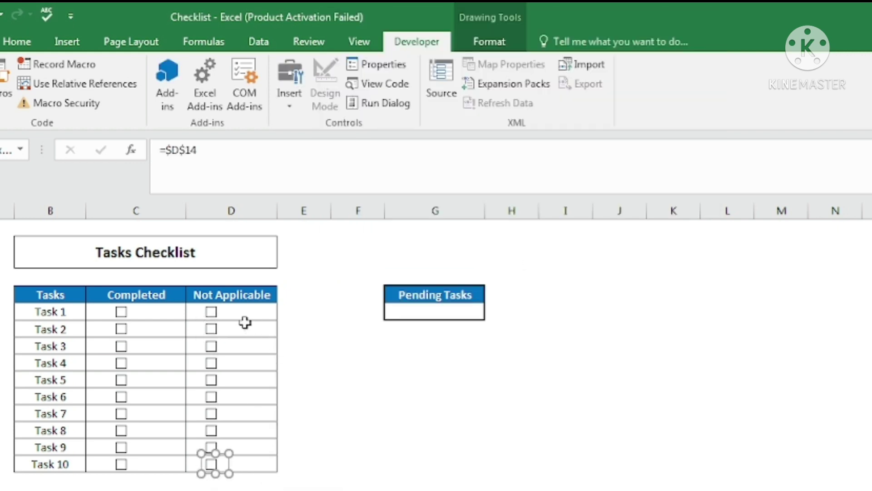
- Hide the linked TRUE/FALSE text in the Not Applicable cells of Tasks 1 to 10 by setting the font colour to white
click(234, 312)
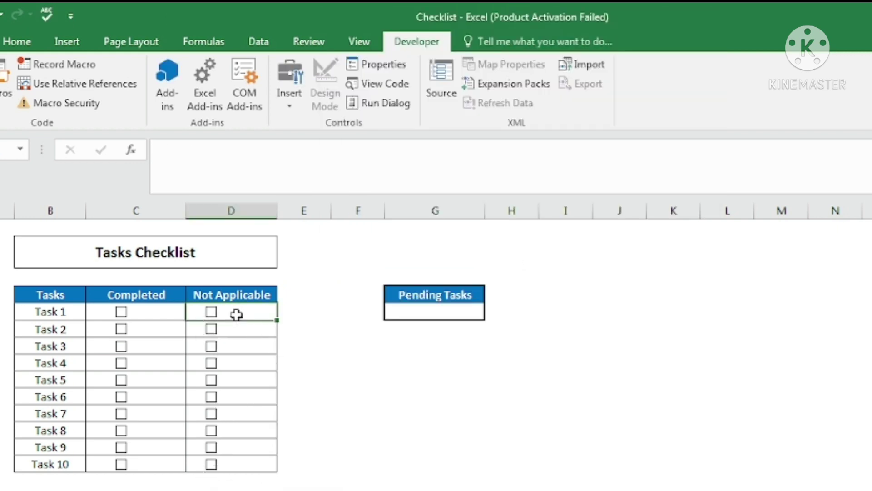
click(223, 349)
click(212, 349)
shift+click(234, 464)
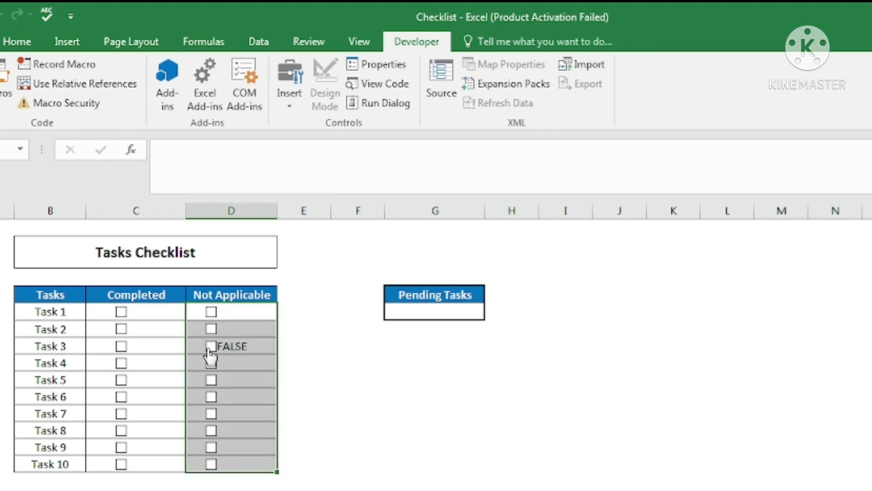
click(23, 42)
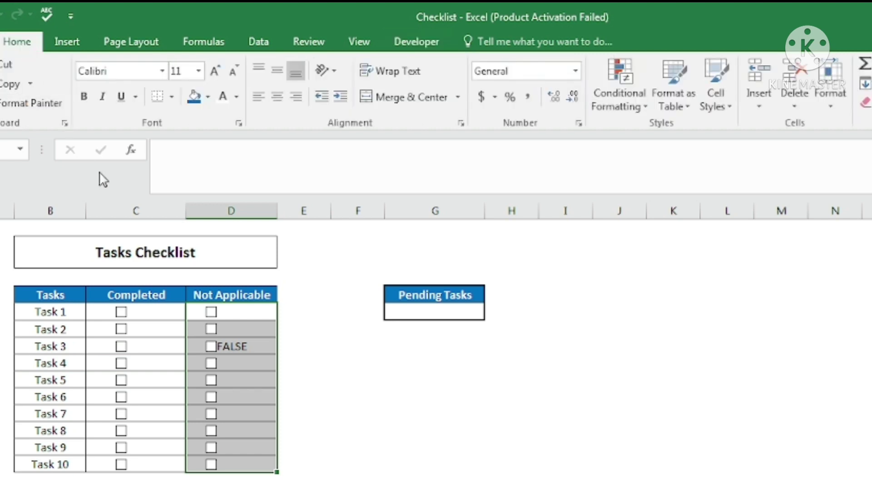
click(223, 96)
- Create a formula-based conditional formatting rule for the Completed cells of Tasks 1 to 10 using the relative formula =D5
click(167, 309)
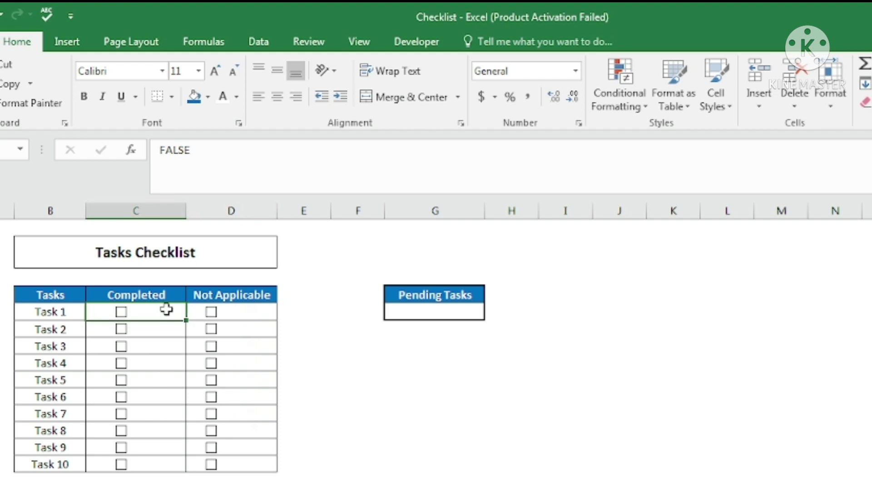
shift+click(154, 463)
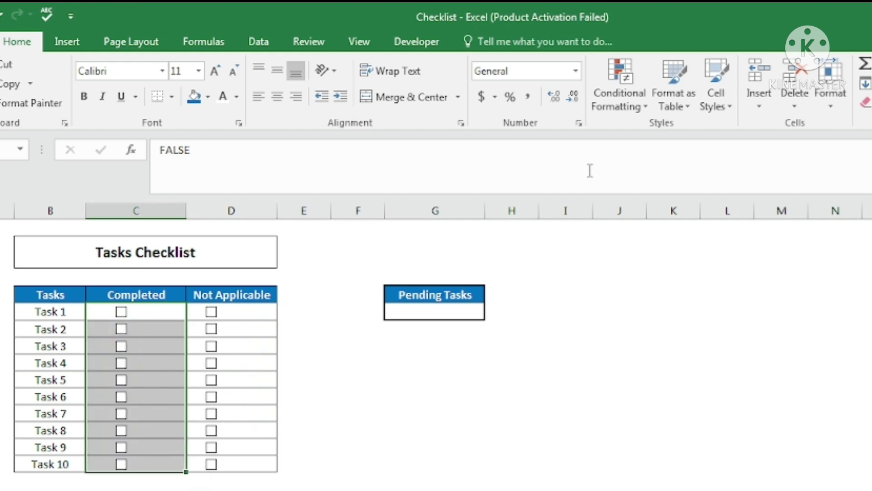
click(618, 106)
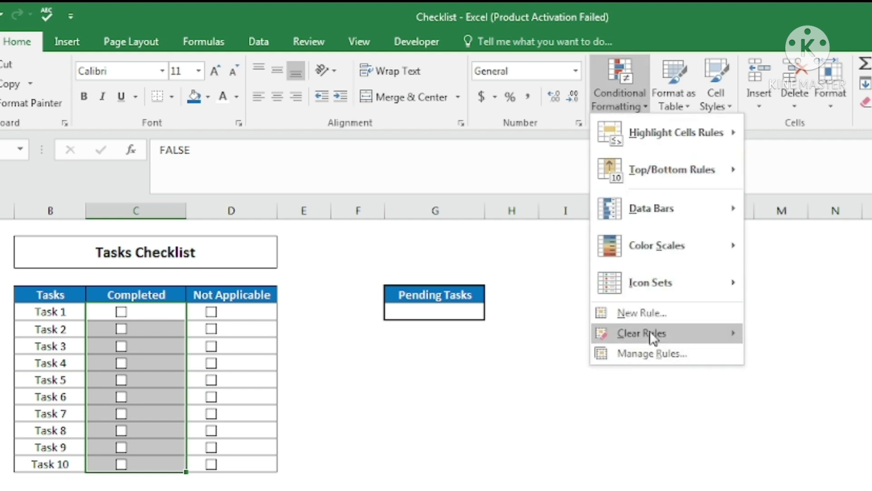
click(650, 314)
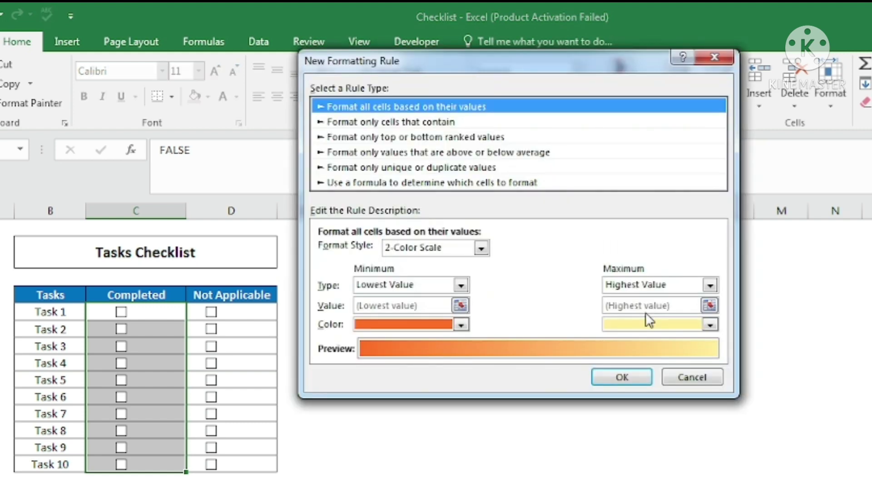
click(365, 183)
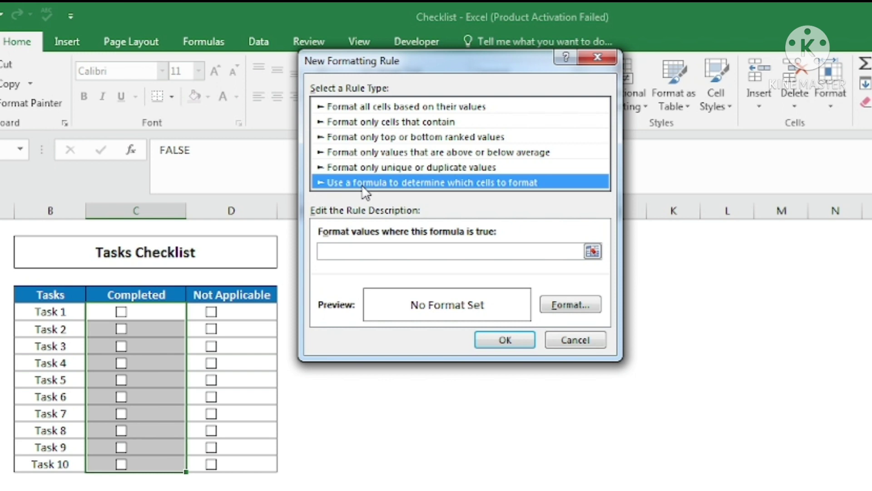
click(344, 253)
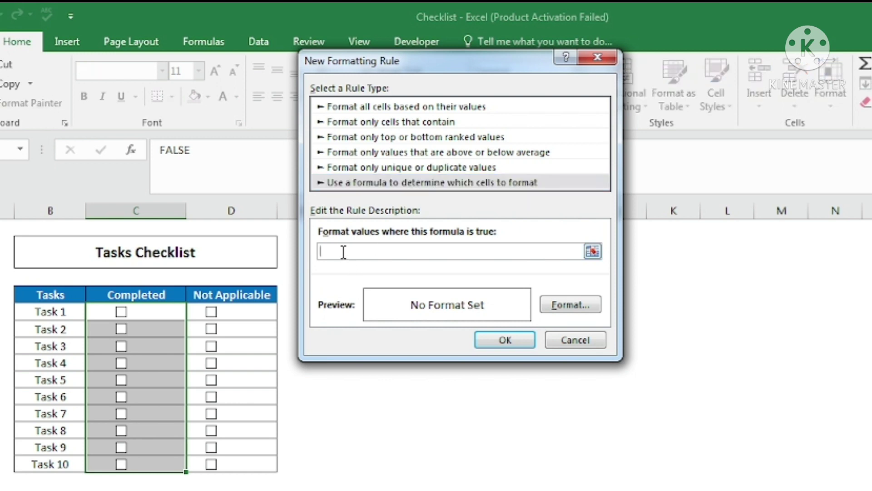
click(232, 312)
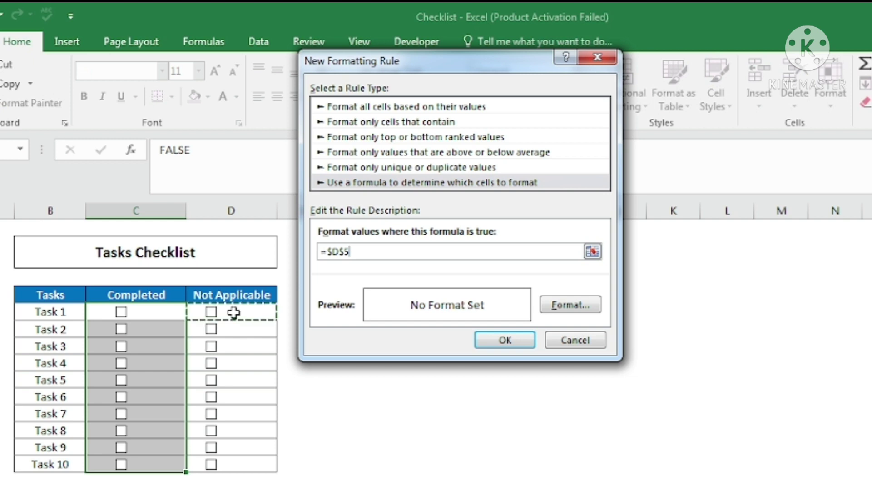
click(333, 252)
key(BackSpace)
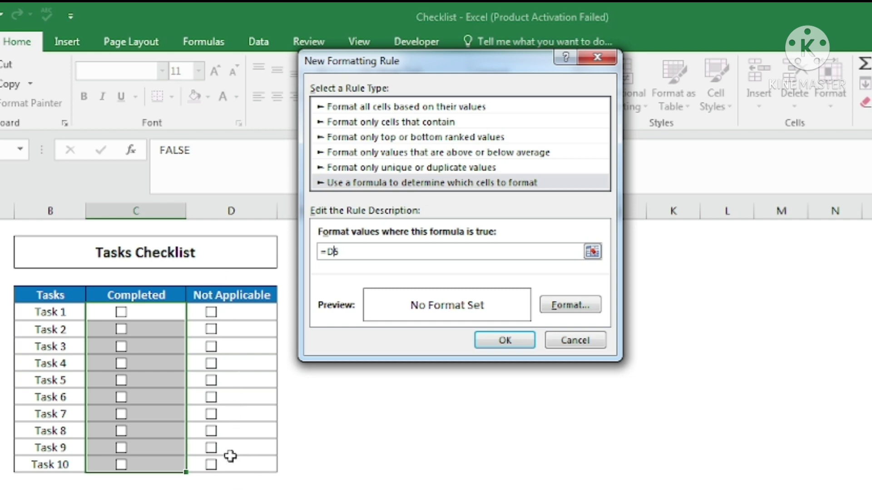
- Give the new formatting rule a red background fill and apply it to the Completed cells
click(568, 315)
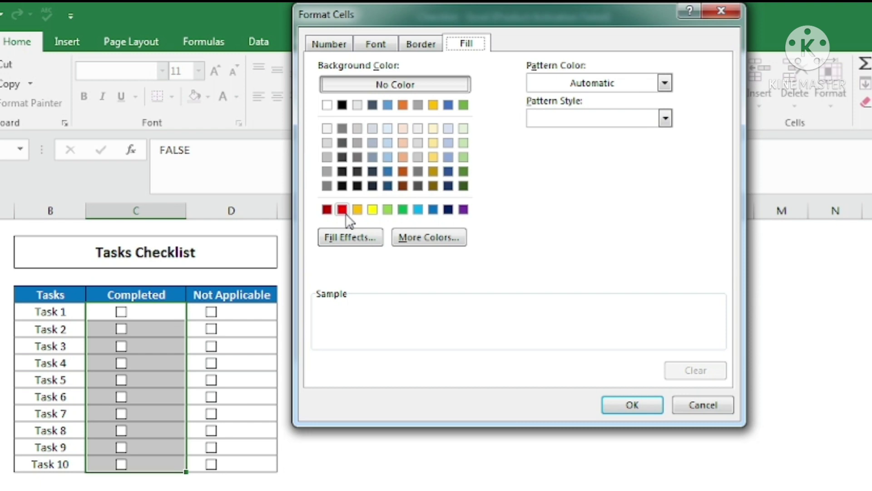
click(342, 209)
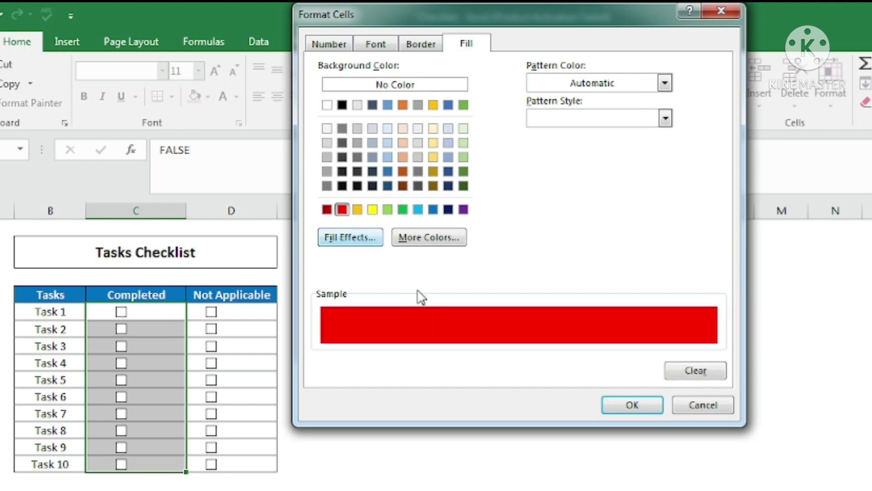
click(637, 405)
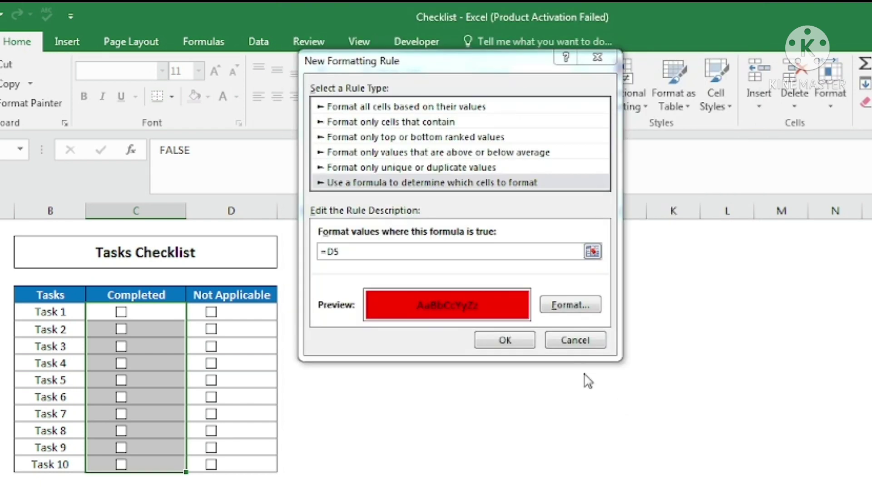
click(505, 340)
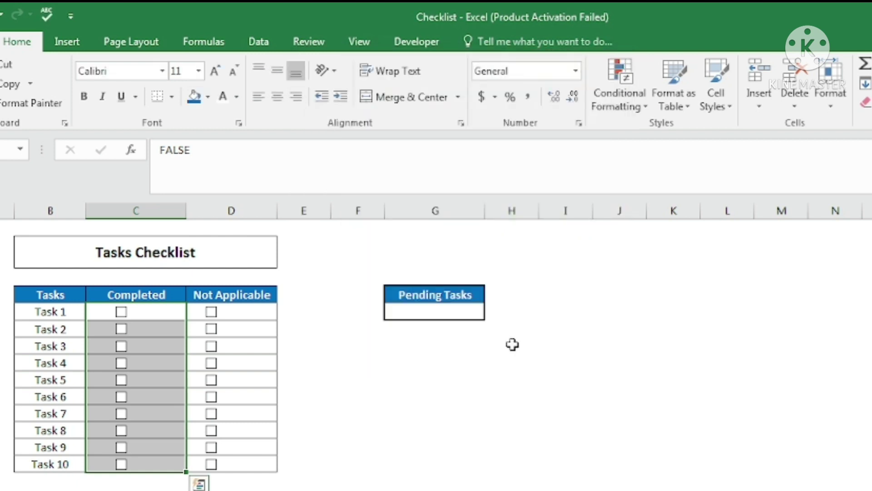
- Test the red highlighting by toggling Not Applicable for Tasks 1 to 3, leaving only Task 3 ticked, and deselect the Completed range
click(217, 315)
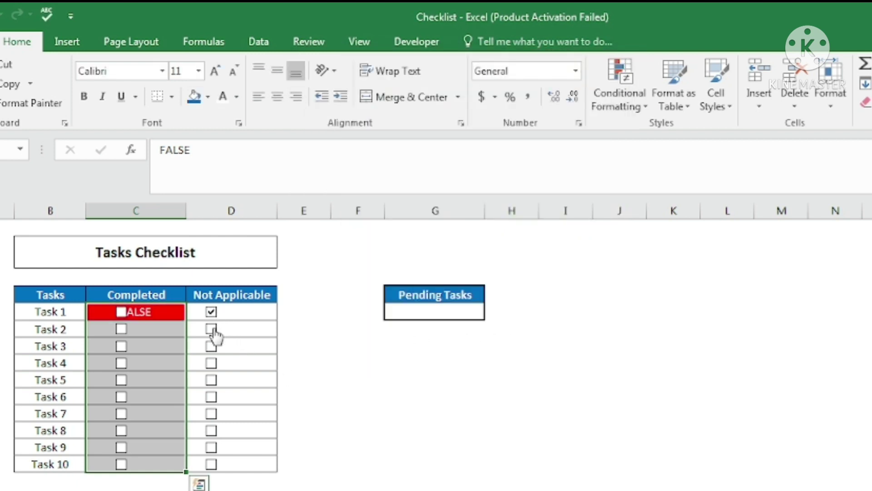
click(212, 330)
click(212, 347)
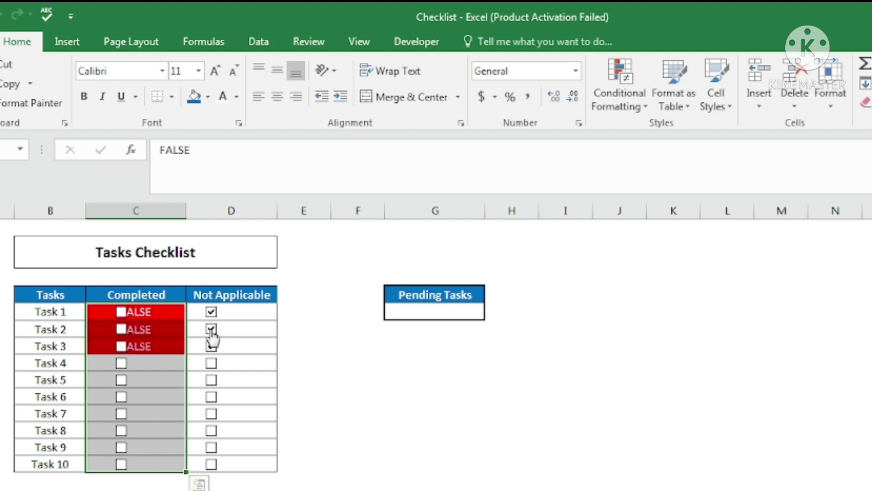
click(212, 330)
click(212, 313)
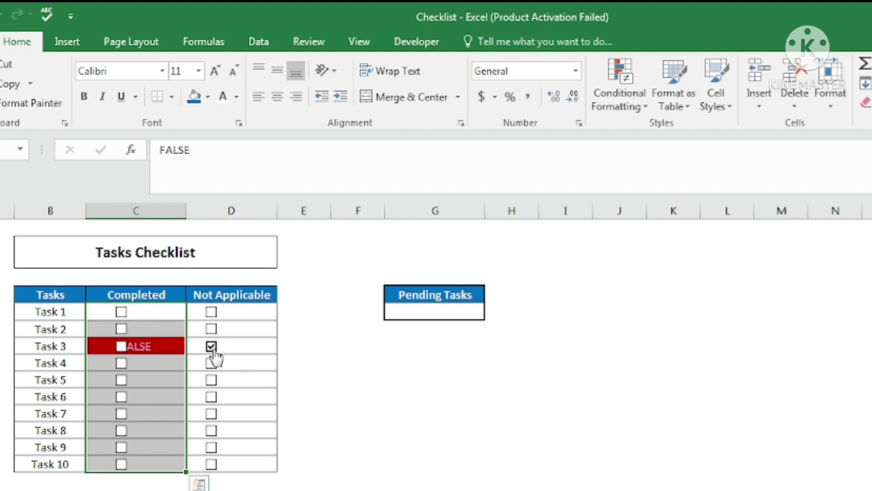
click(213, 348)
click(213, 350)
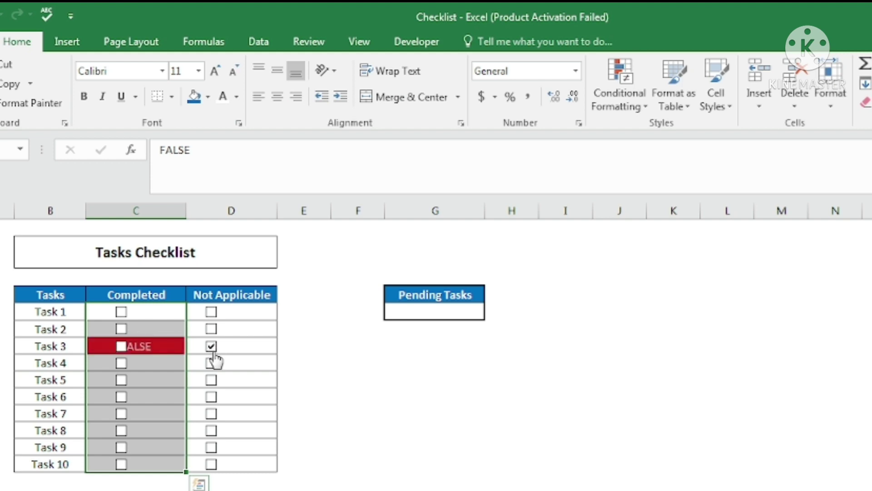
click(397, 382)
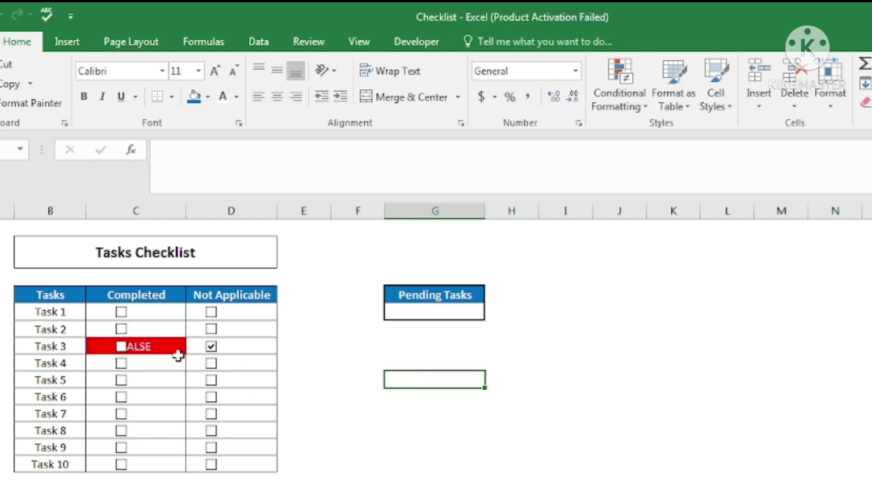
- Toggle the Not Applicable boxes of Tasks 1 to 3 several more times to check the rule, leaving all three cleared
click(212, 330)
click(211, 312)
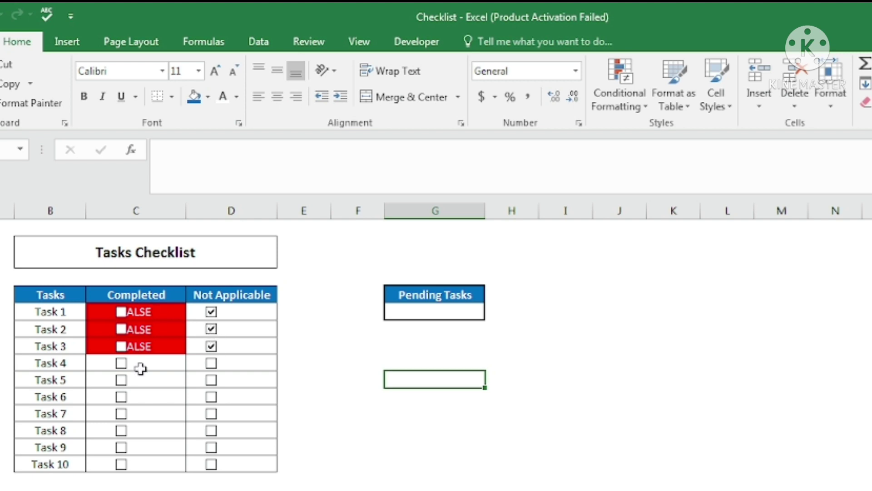
click(211, 329)
click(212, 313)
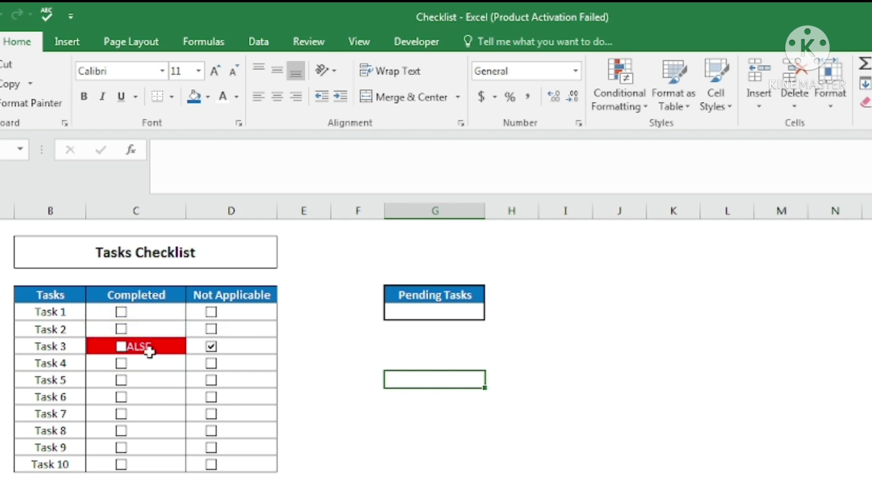
click(211, 329)
click(211, 312)
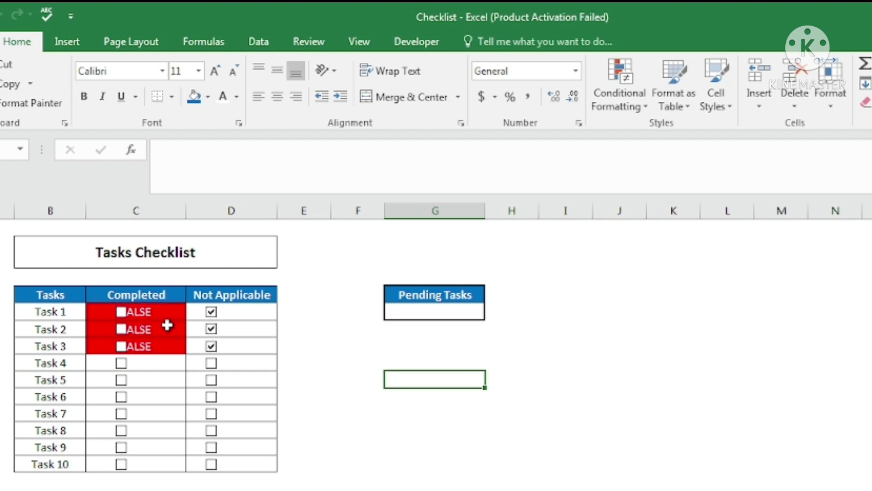
click(212, 329)
click(211, 312)
click(212, 346)
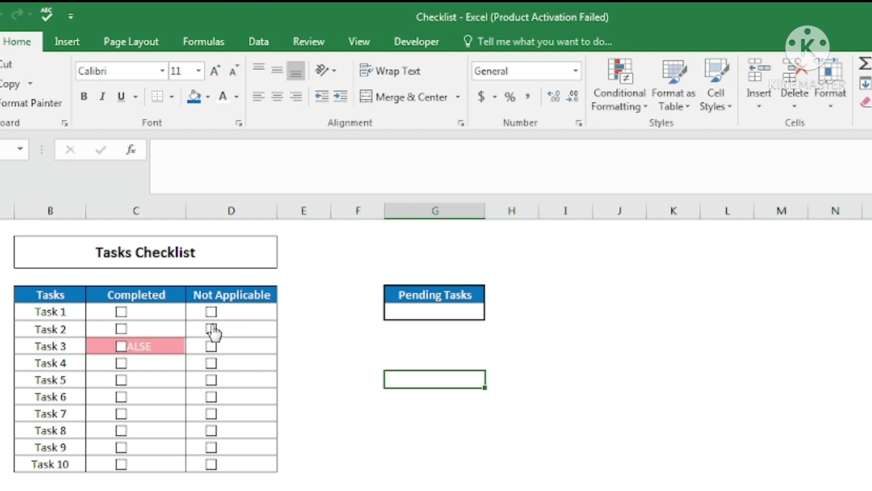
click(212, 312)
click(212, 329)
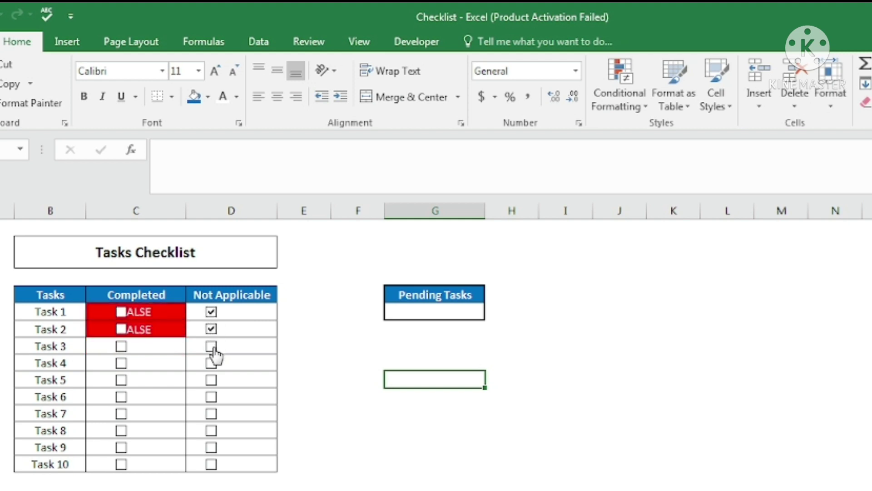
click(211, 346)
click(211, 329)
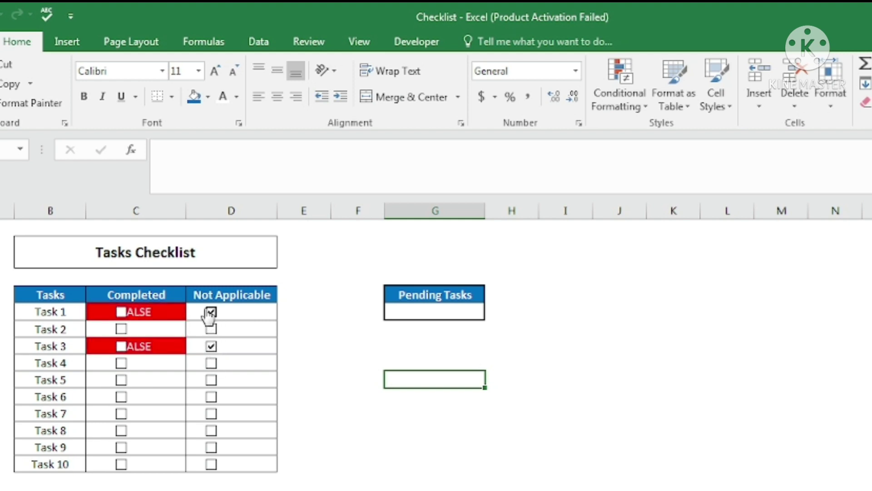
click(211, 312)
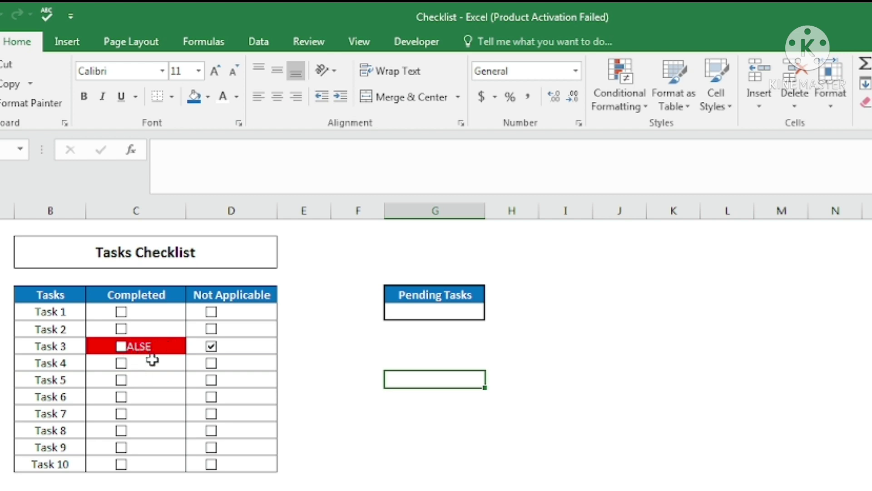
click(211, 347)
- Create another formula-based conditional formatting rule for the Completed cells of Tasks 1 to 10, using the relative formula =D5
drag(166, 312, 169, 460)
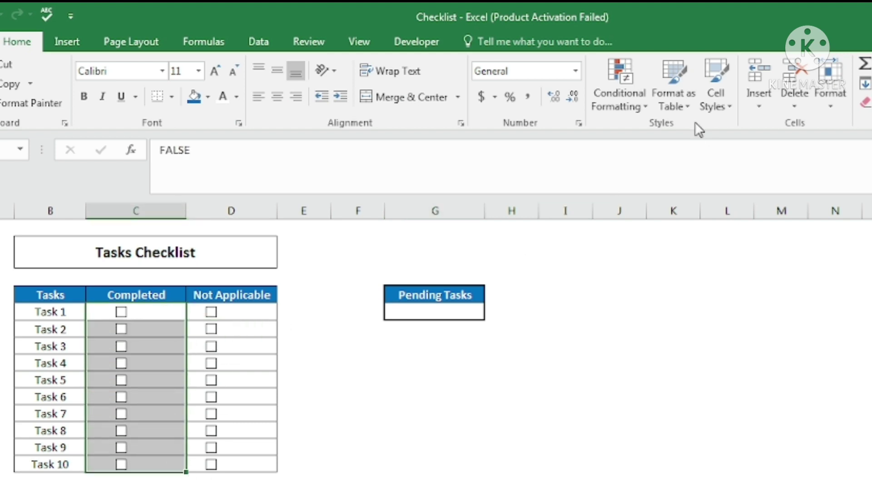
click(620, 111)
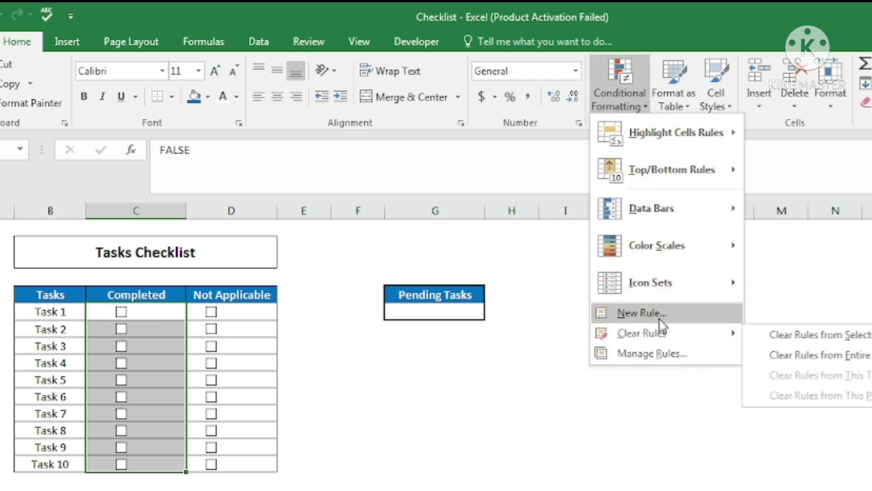
click(641, 313)
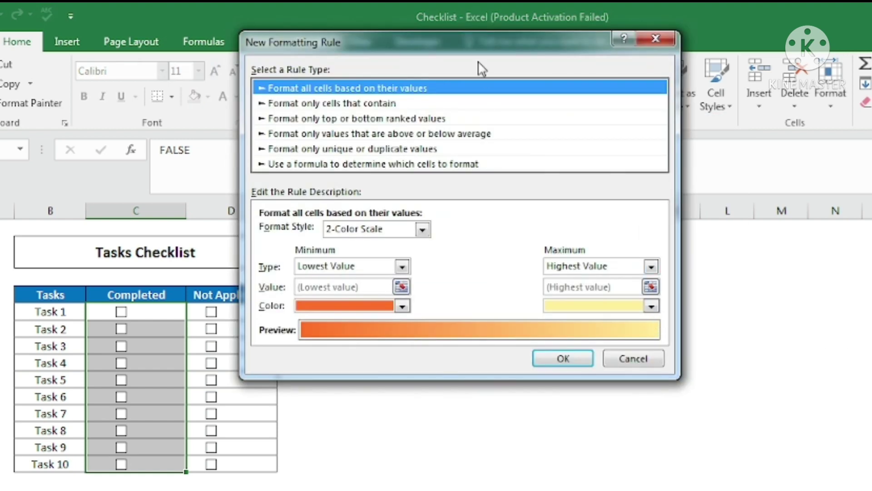
drag(478, 61, 565, 45)
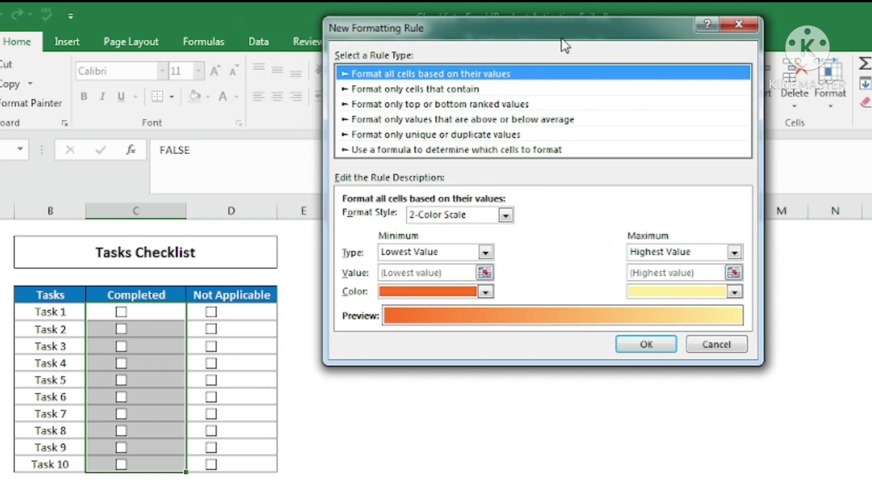
click(423, 150)
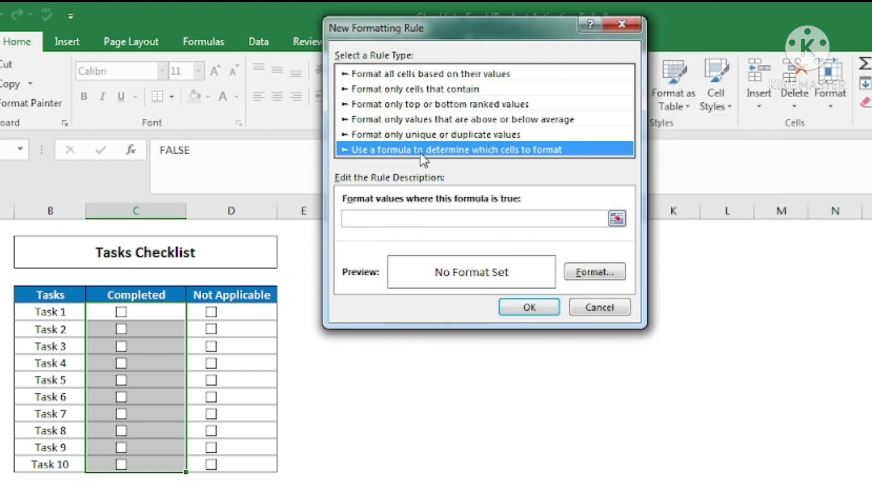
click(393, 220)
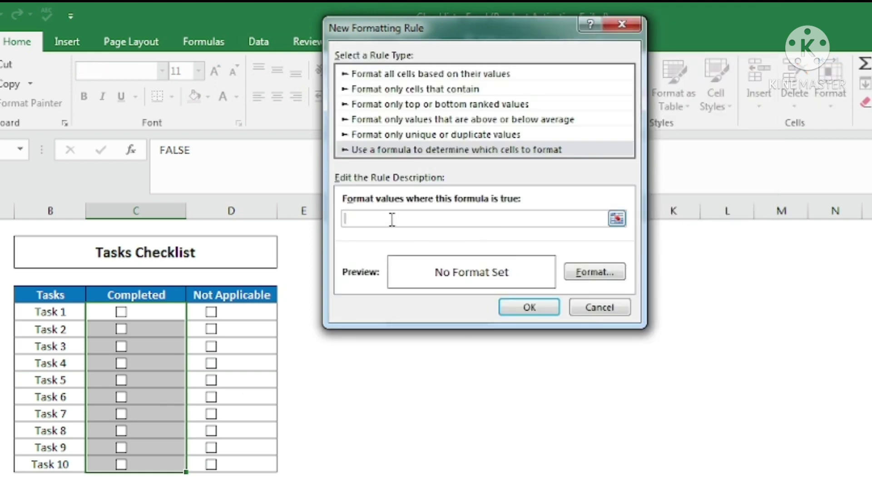
click(239, 312)
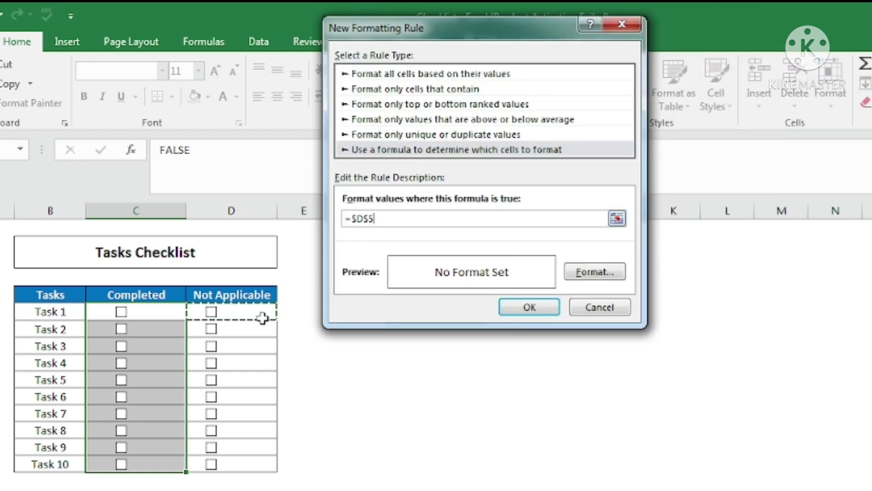
click(357, 219)
key(BackSpace)
click(366, 218)
key(BackSpace)
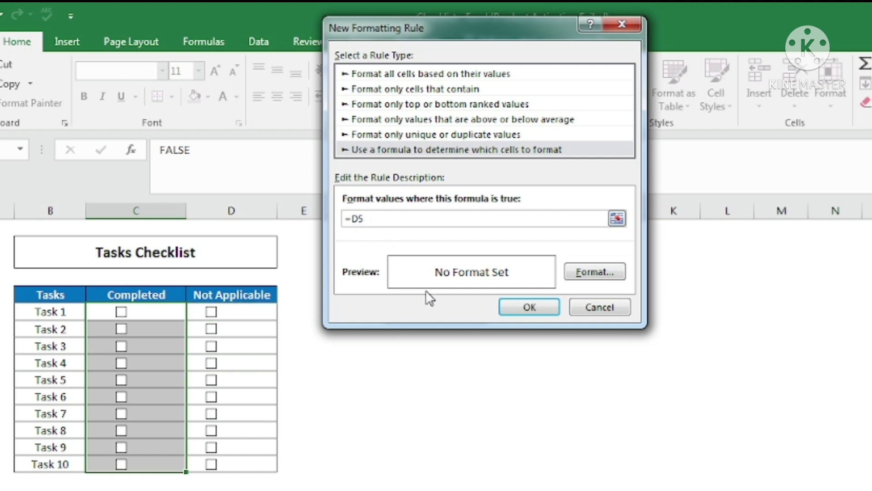
- Give the new rule a red font color and apply it to the Completed cells
click(585, 279)
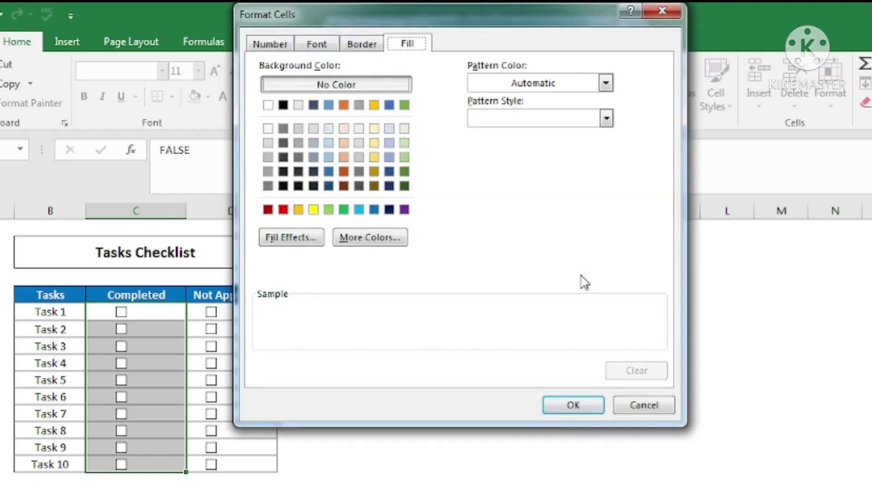
drag(457, 17, 548, 104)
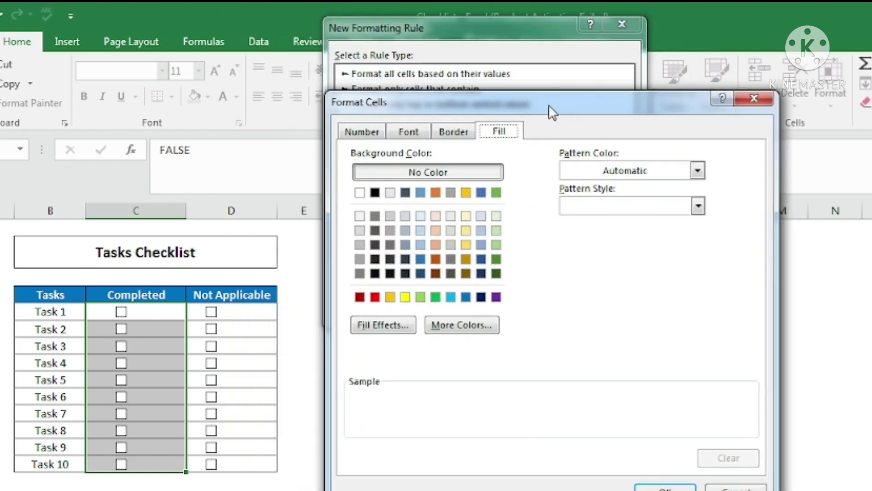
click(411, 139)
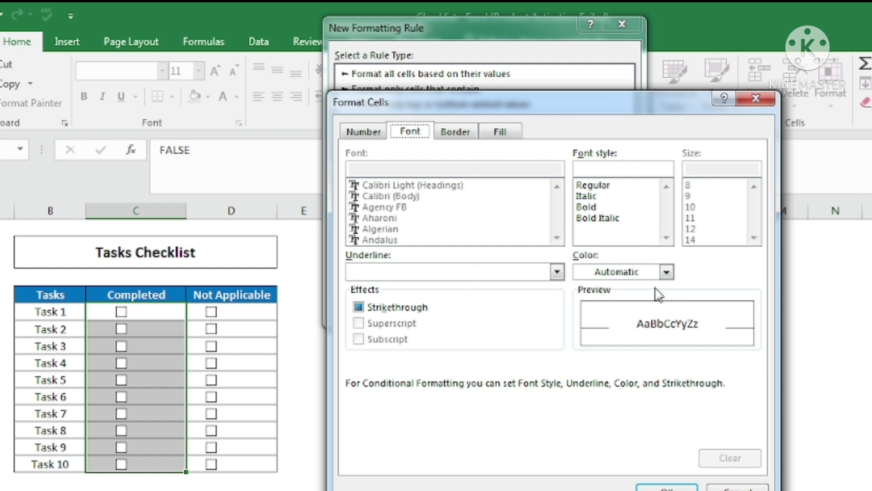
click(637, 272)
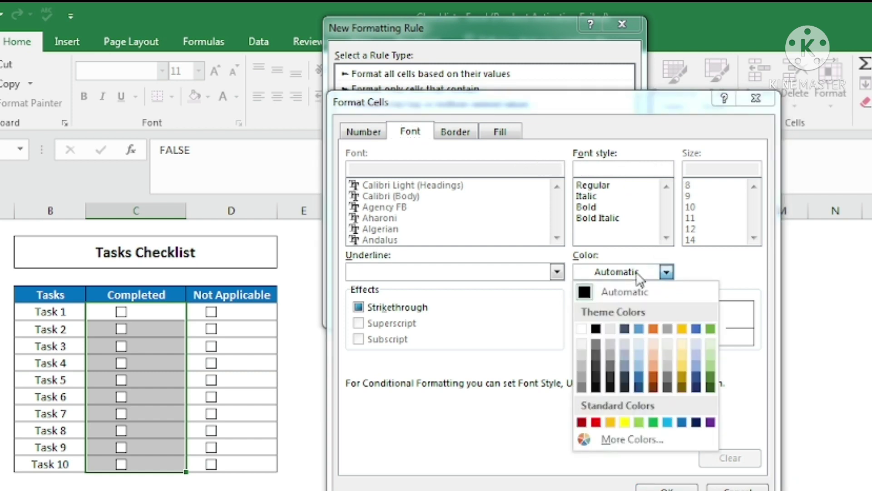
click(596, 423)
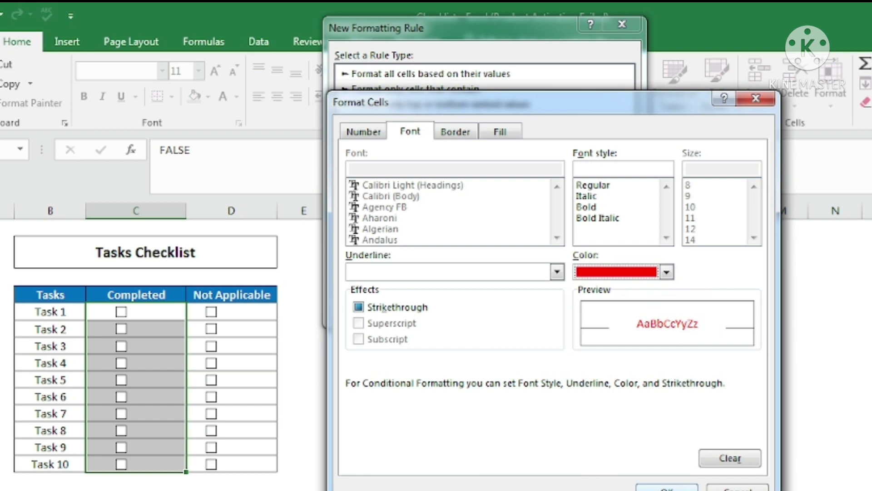
click(666, 487)
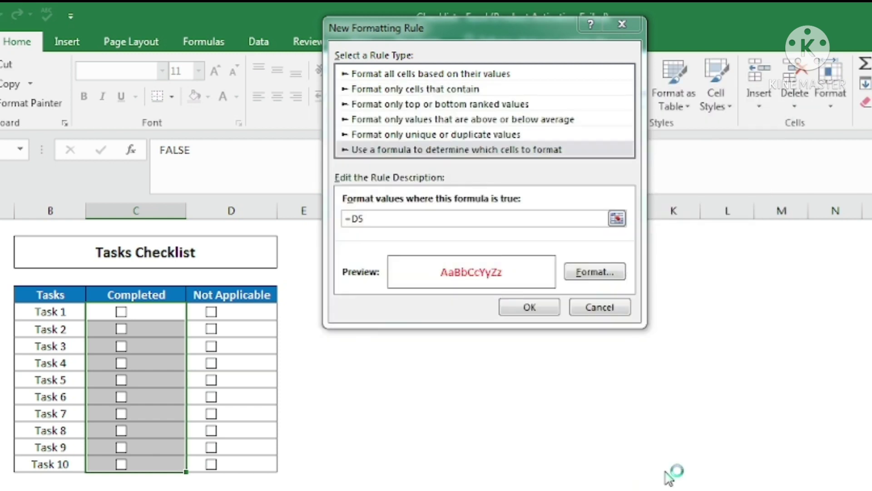
click(527, 308)
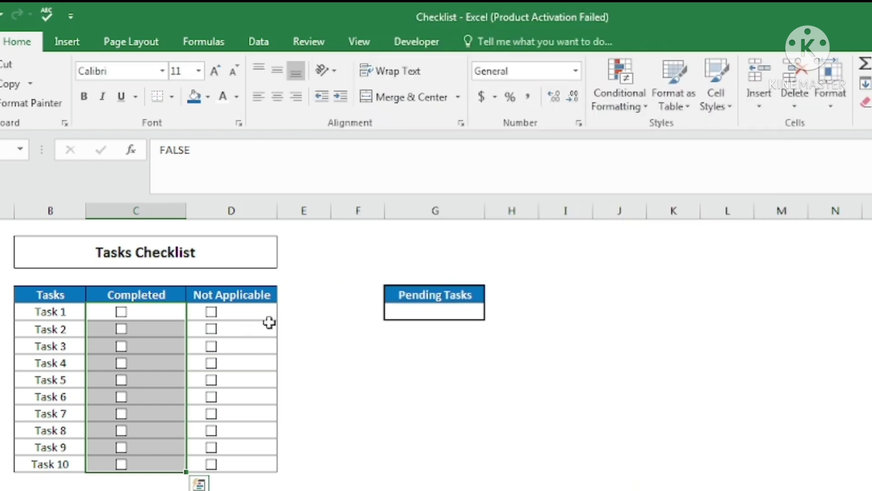
- Test the red font rule by ticking Not Applicable for Tasks 1 to 4 and clearing all four again
click(210, 311)
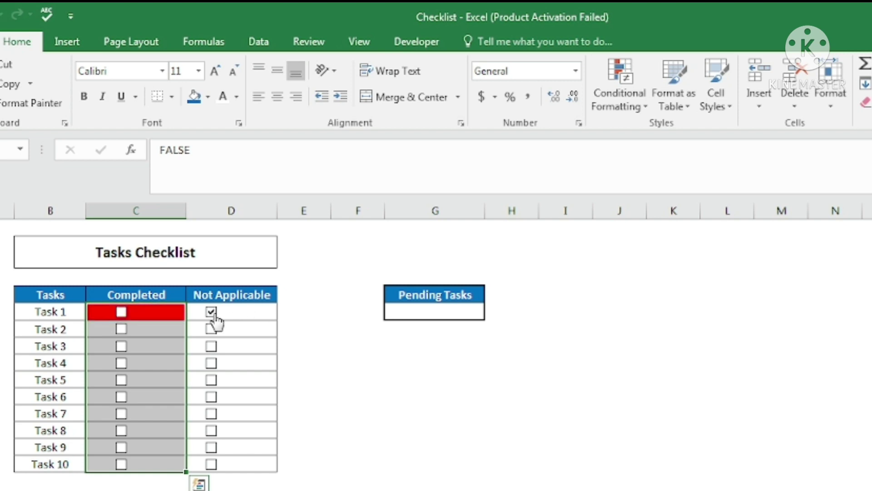
click(211, 329)
click(211, 345)
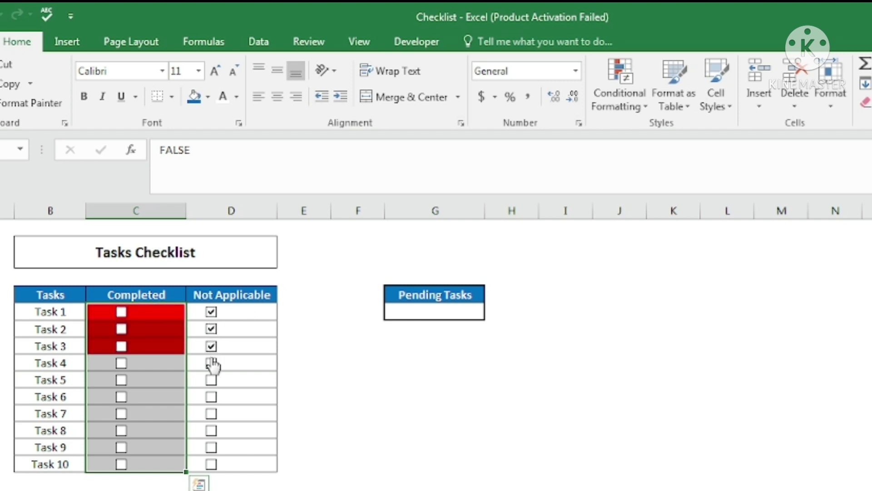
click(211, 362)
click(211, 328)
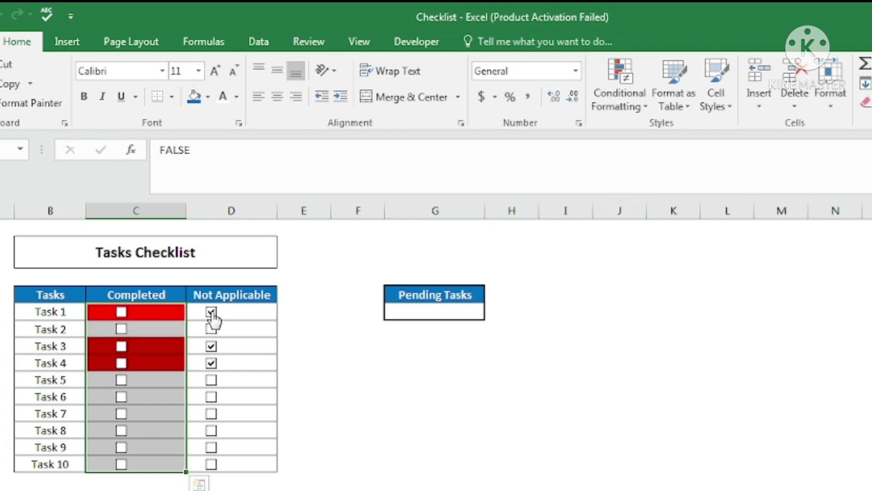
click(211, 312)
click(211, 345)
click(211, 362)
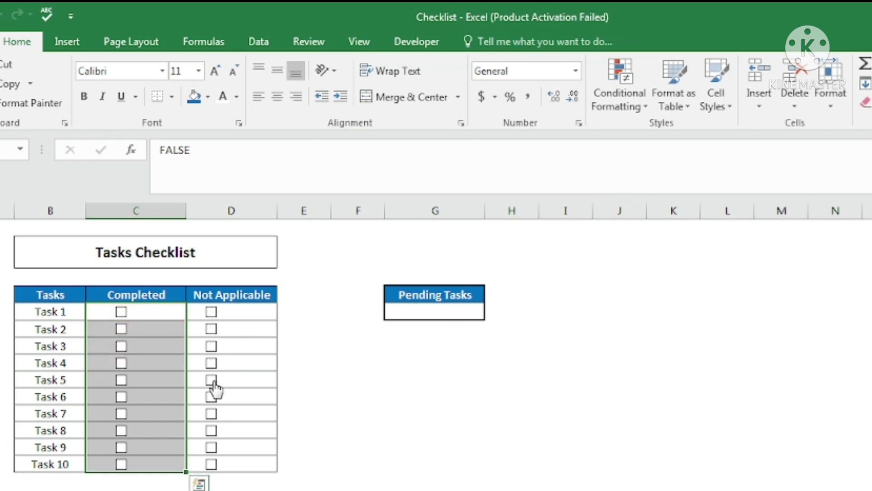
- Repeat the test by ticking Not Applicable for Tasks 1 to 5 and clearing all five boxes
click(211, 380)
click(211, 362)
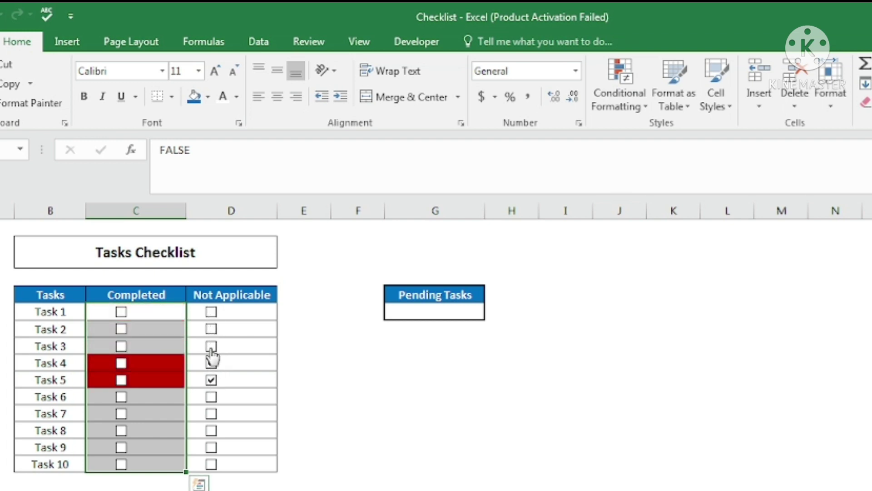
click(211, 346)
click(210, 328)
click(210, 312)
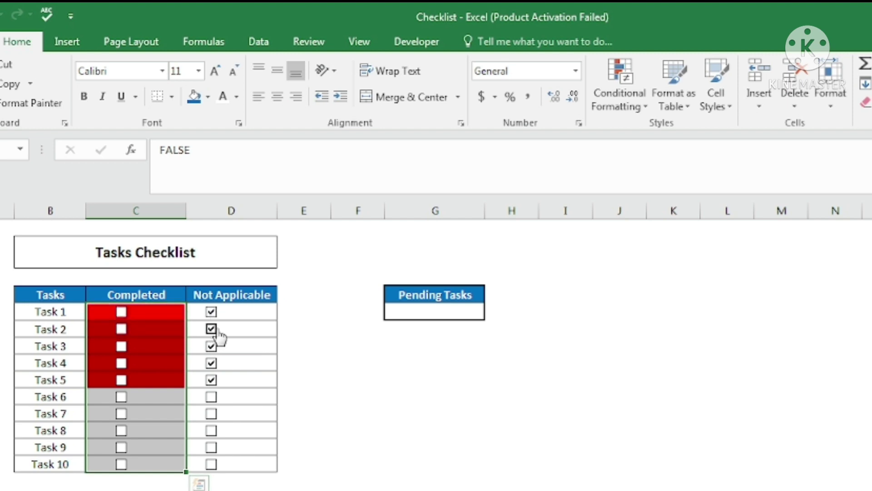
click(210, 328)
click(211, 346)
click(210, 363)
click(211, 379)
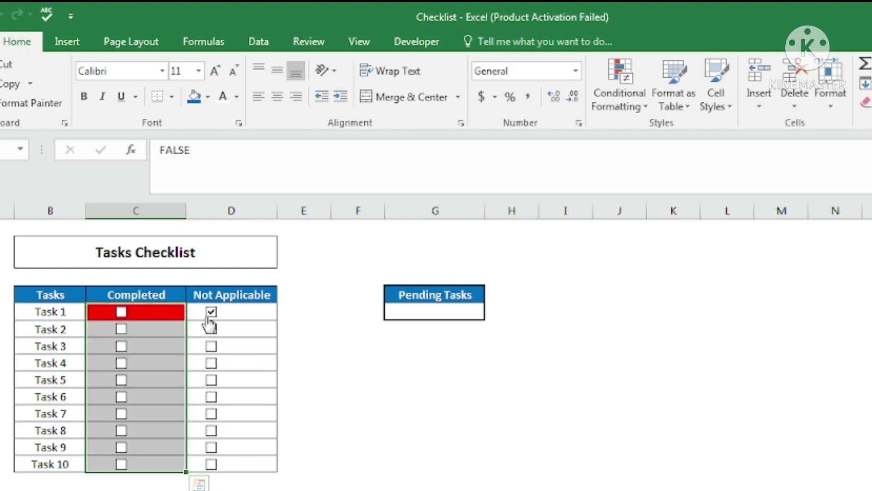
click(211, 312)
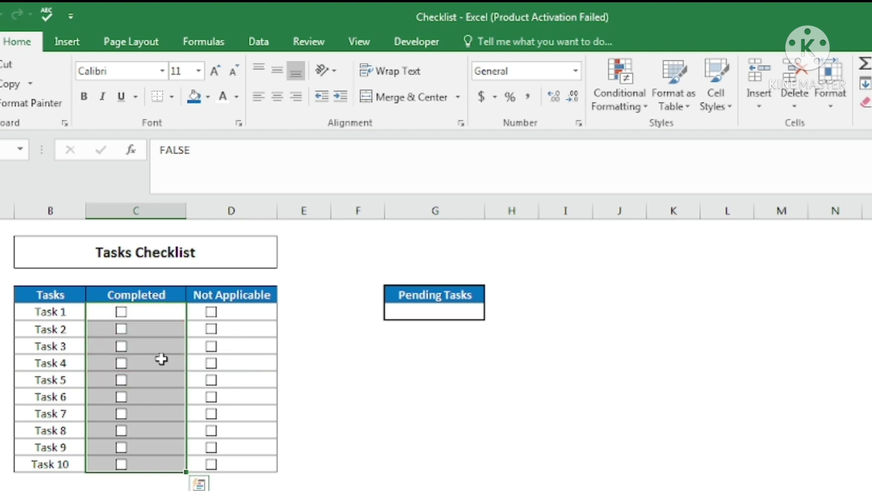
- Tick Completed for Task 1 and Not Applicable for Tasks 2 to 6 to compare both highlights
click(121, 312)
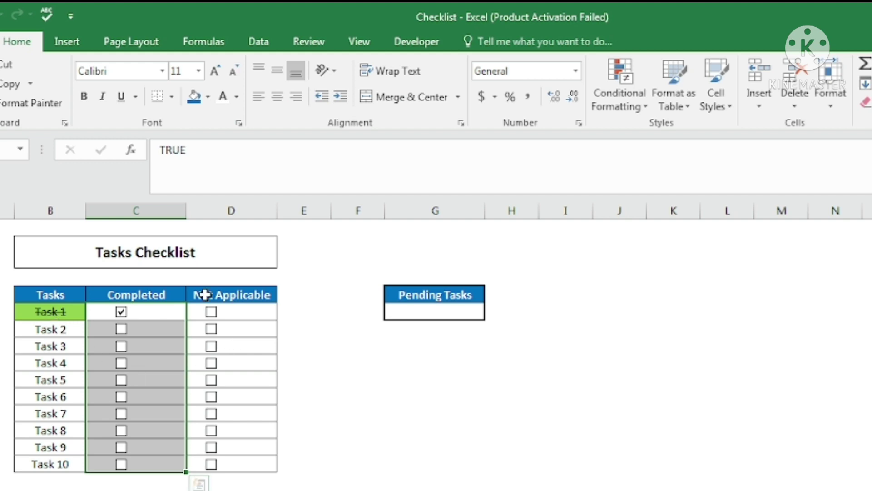
click(213, 339)
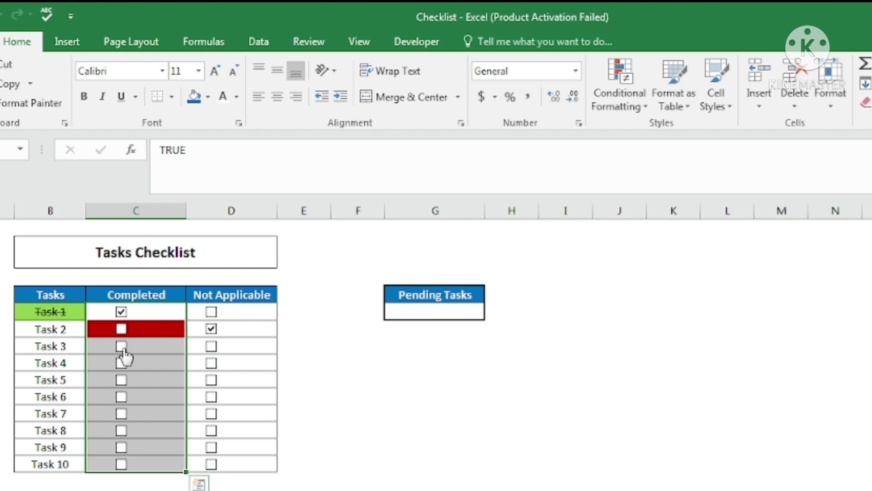
click(211, 347)
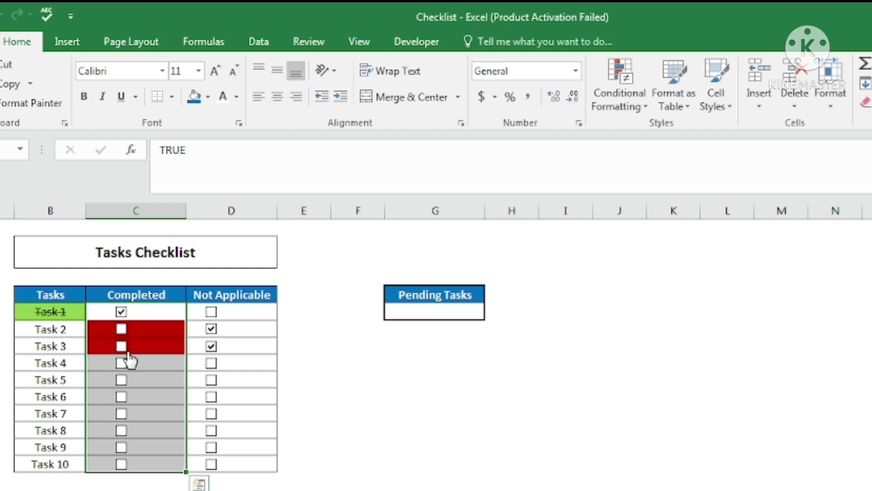
click(211, 363)
click(212, 381)
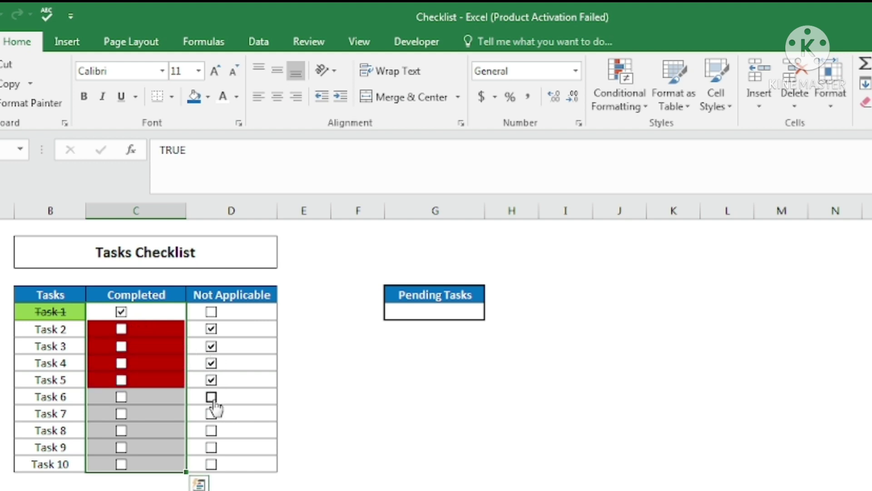
click(211, 397)
- Clear the Not Applicable boxes of Tasks 2 to 6
click(211, 329)
click(211, 347)
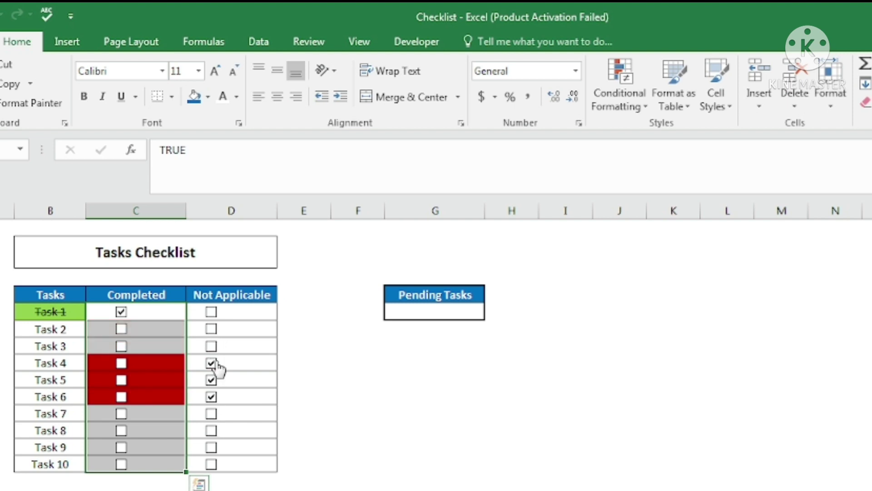
click(211, 363)
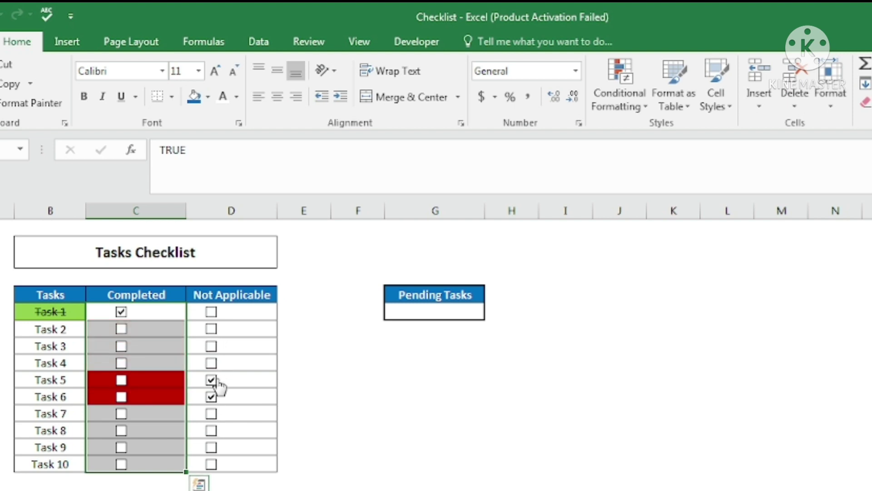
click(211, 379)
click(211, 397)
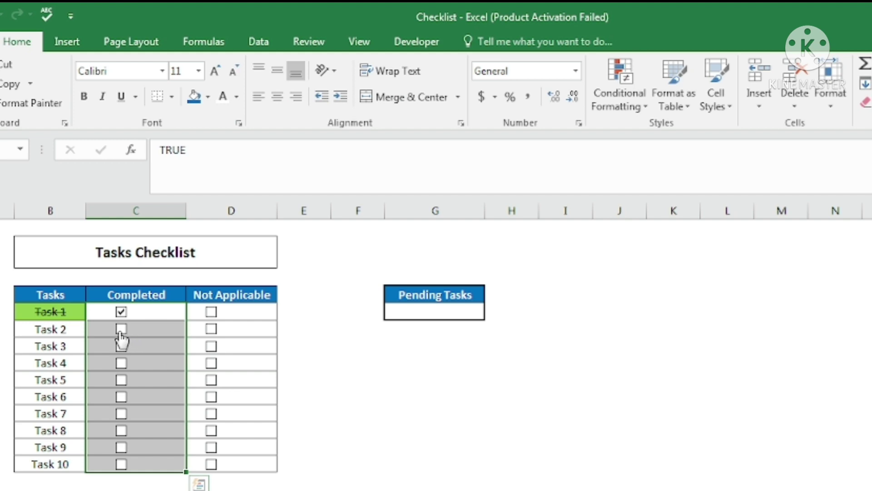
- Select the empty cell below Pending Tasks, and tick Completed for Tasks 2 to 5 and Not Applicable for Tasks 6 and 7
click(296, 324)
click(404, 313)
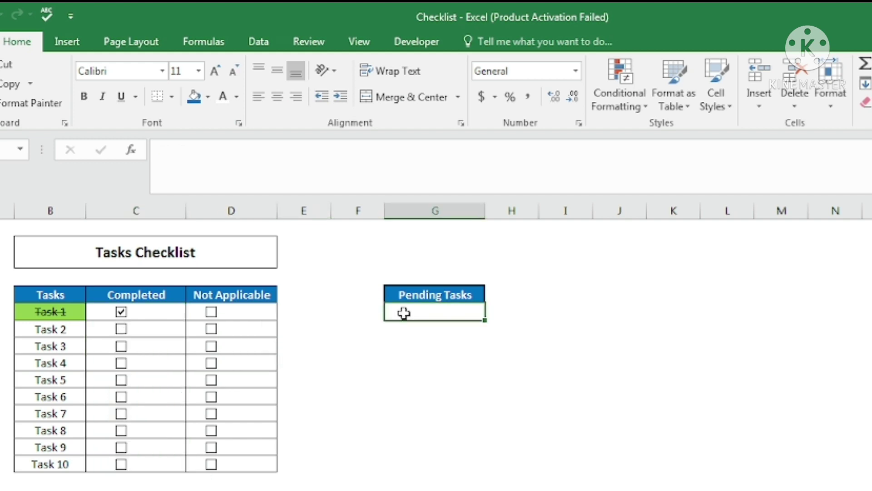
click(121, 328)
click(121, 346)
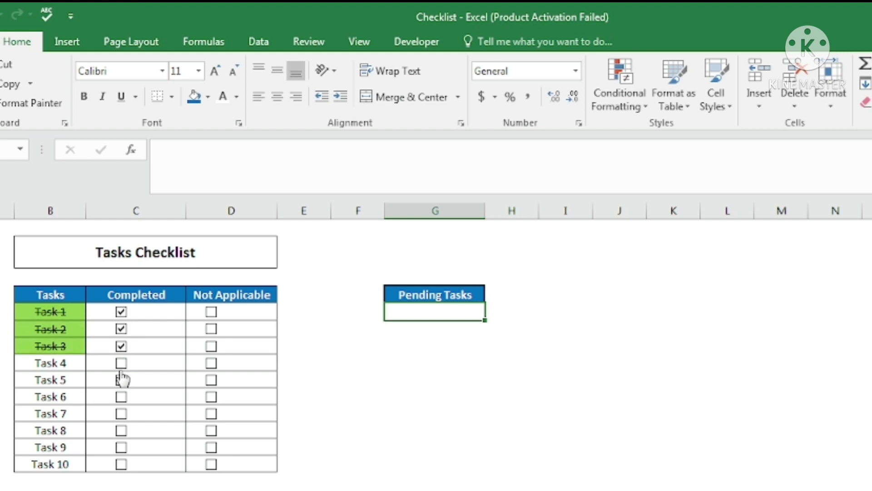
click(121, 380)
click(119, 363)
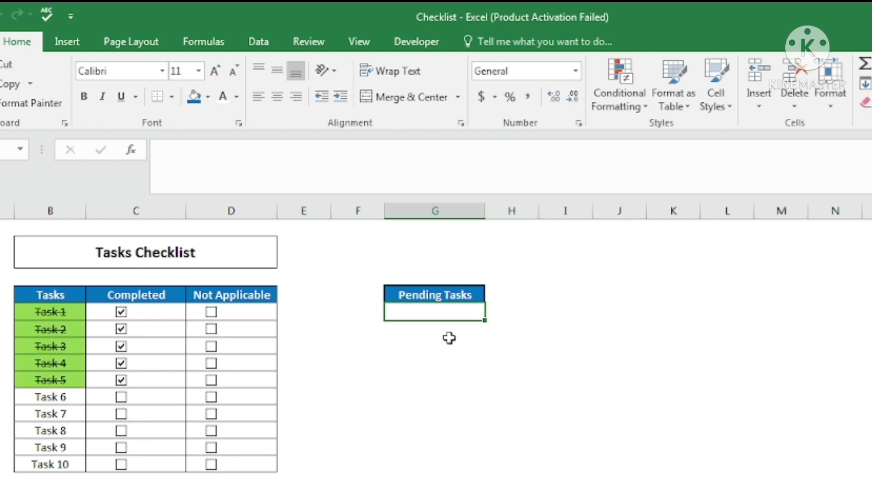
click(212, 400)
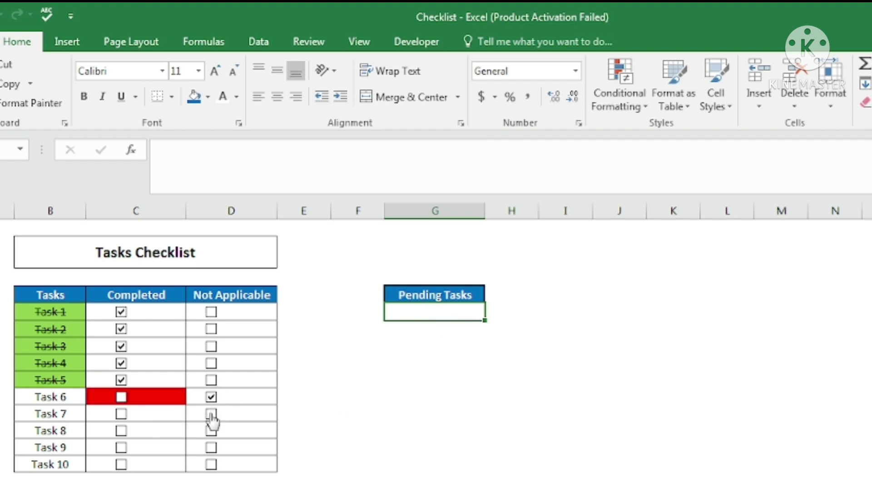
click(211, 414)
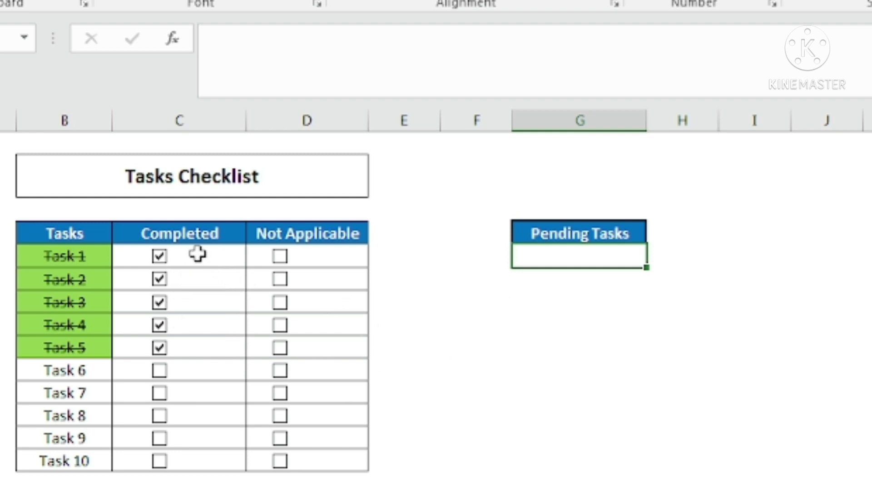
- Tick Not Applicable for Tasks 6 and 7, and highlight the Completed cells of Tasks 8 to 10
drag(198, 253, 203, 452)
click(579, 255)
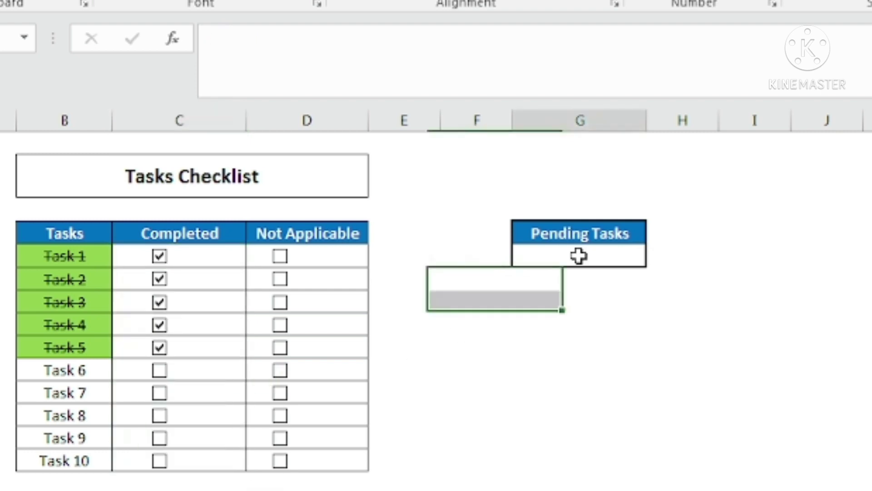
click(279, 372)
click(280, 392)
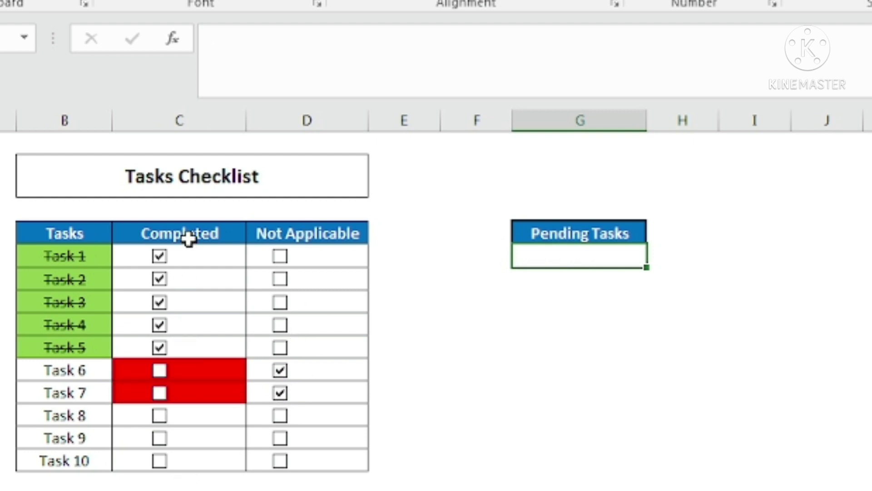
drag(185, 415, 181, 462)
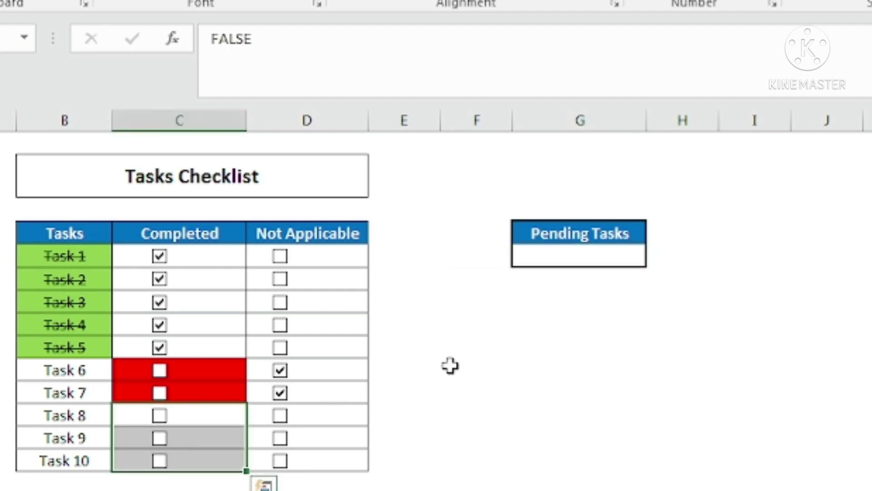
- Enter the formula =COUNTIF(C5:C14,"False") in the cell below Pending Tasks to count the tasks not ticked as Completed
click(567, 253)
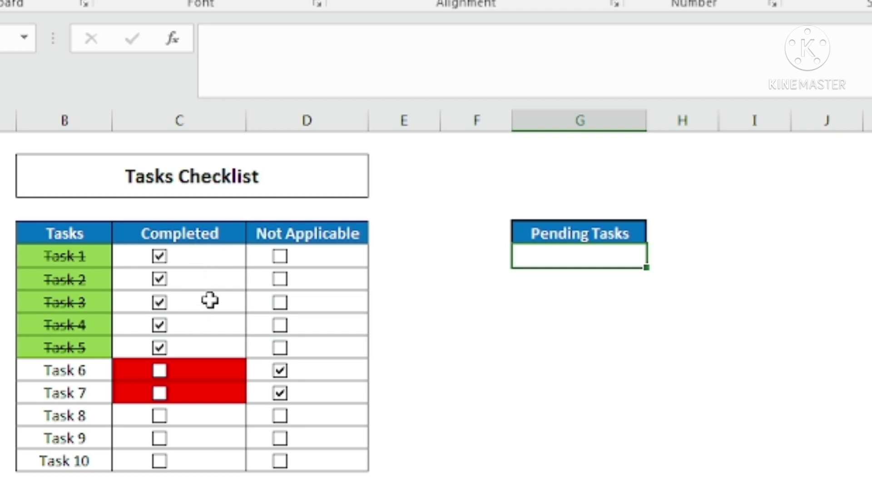
click(232, 67)
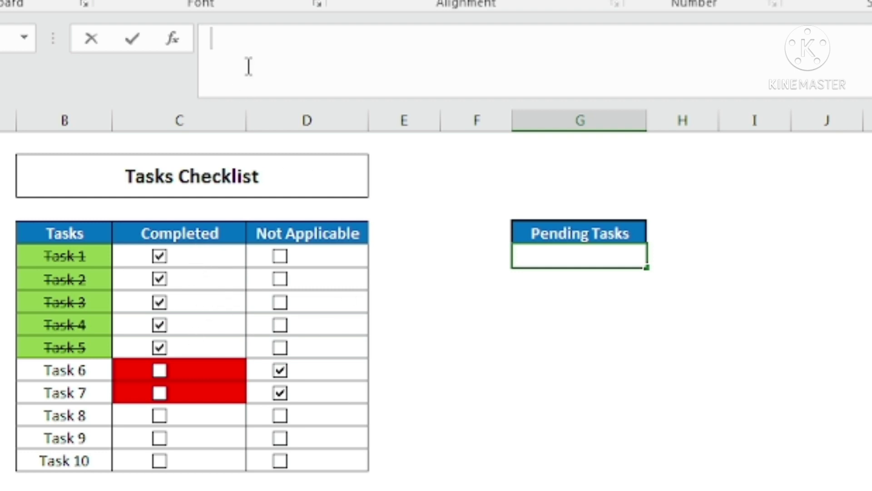
text(=coun)
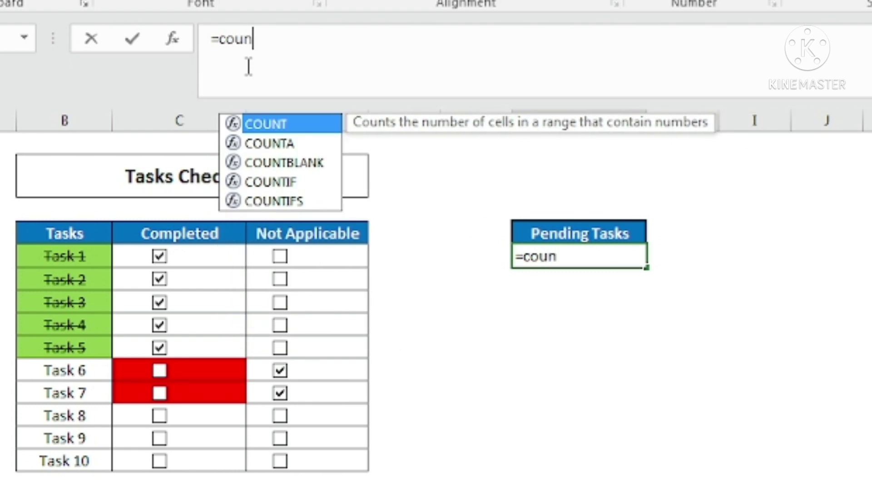
text(tif)
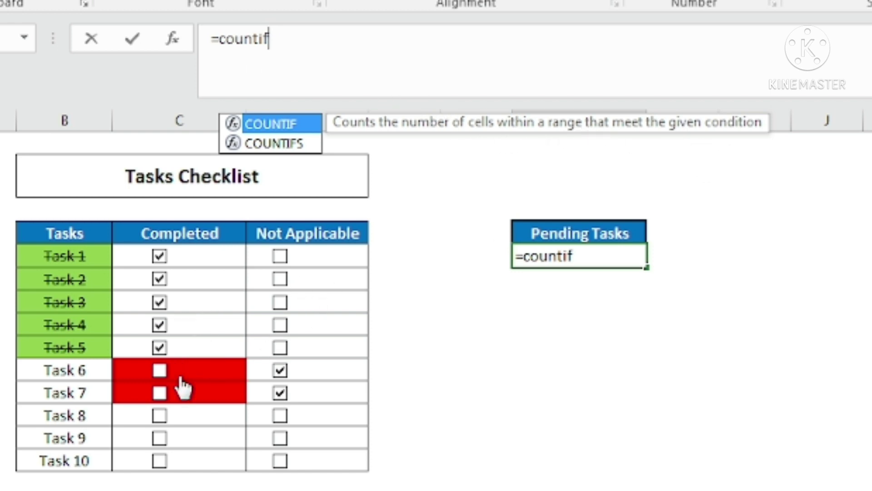
key(Tab)
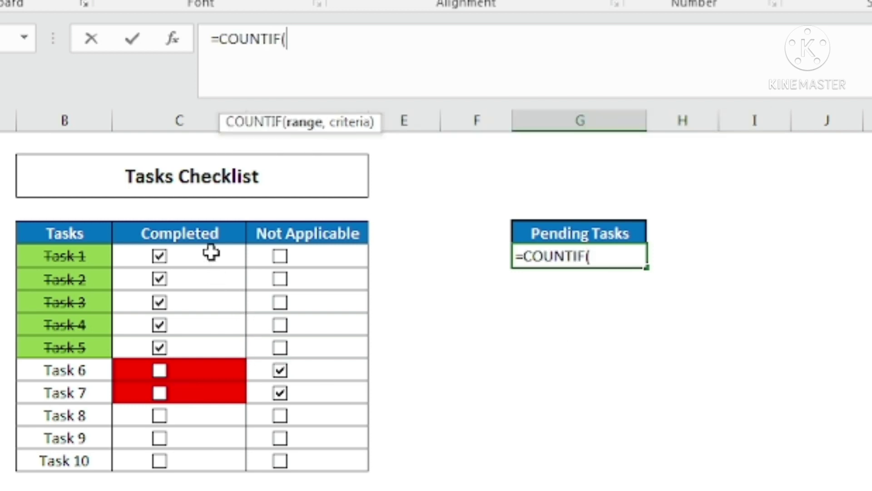
drag(211, 253, 201, 456)
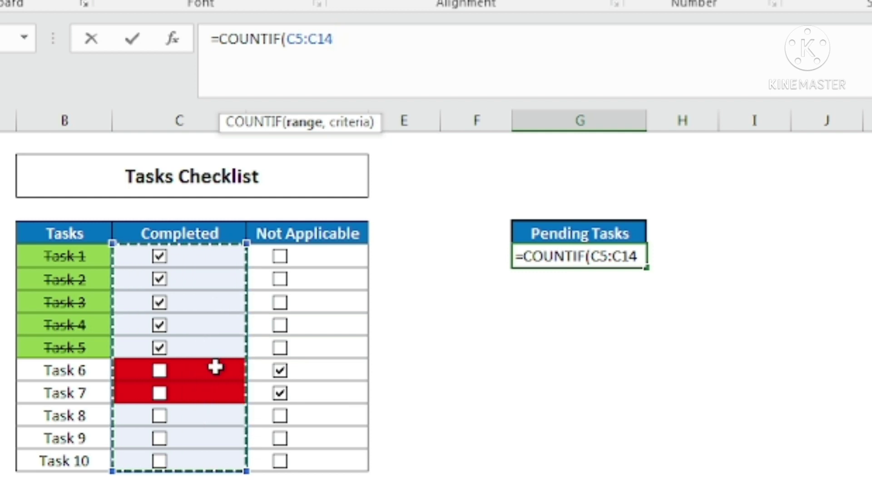
text(,)
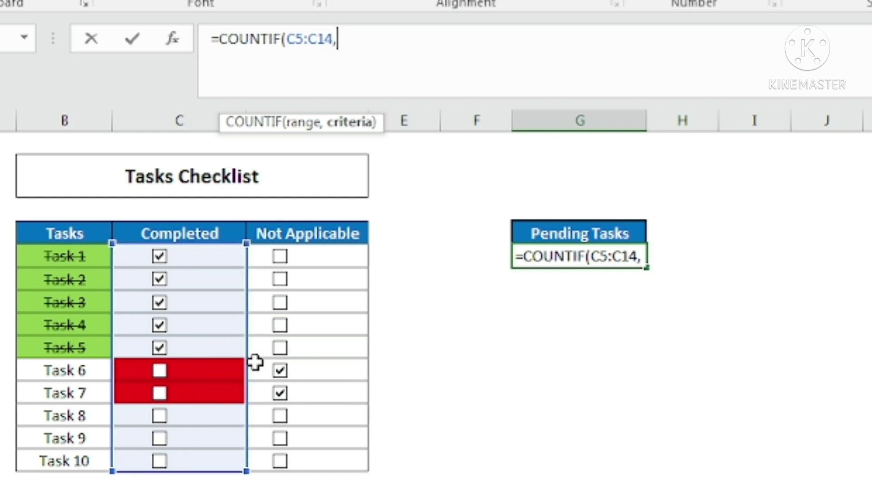
text(")
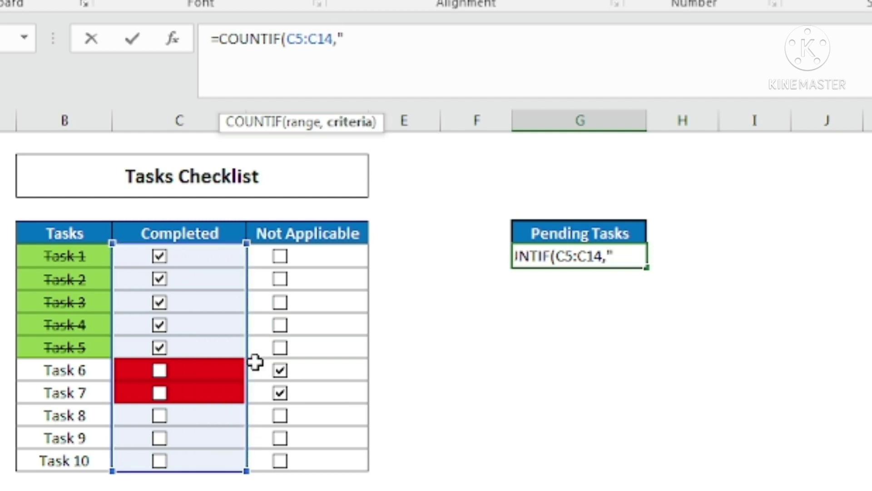
text(False)
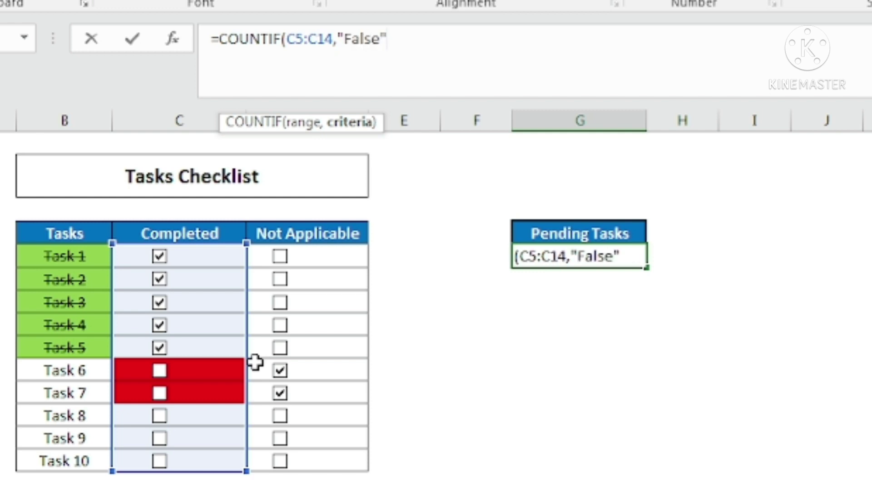
text("))
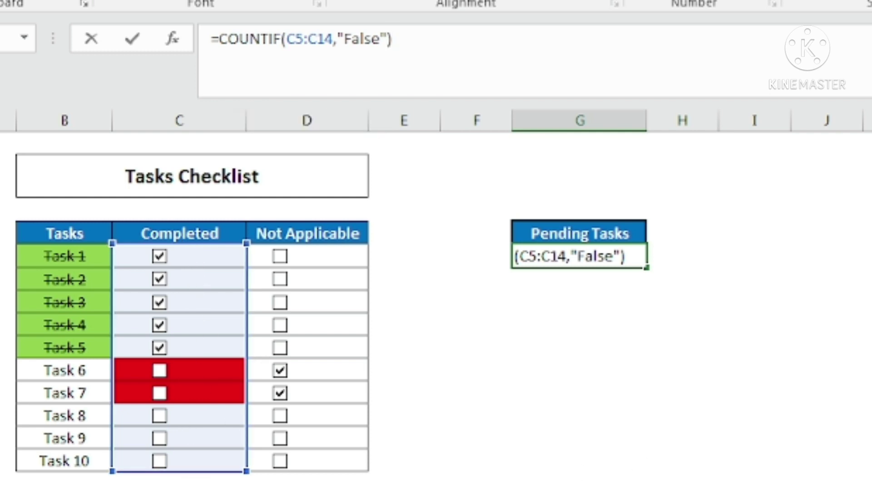
key(Return)
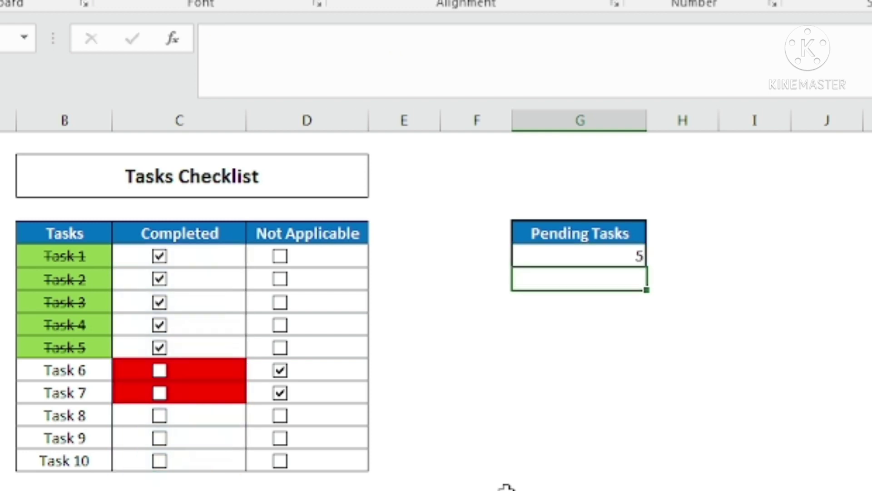
- Compare the pending count with the unticked Completed cells, the names of Tasks 8 to 10 and the Not Applicable column
click(614, 255)
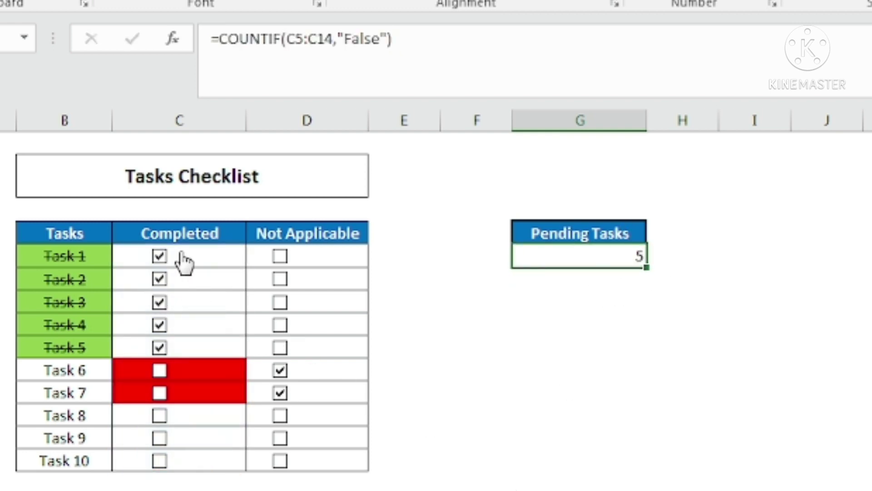
drag(194, 246, 211, 473)
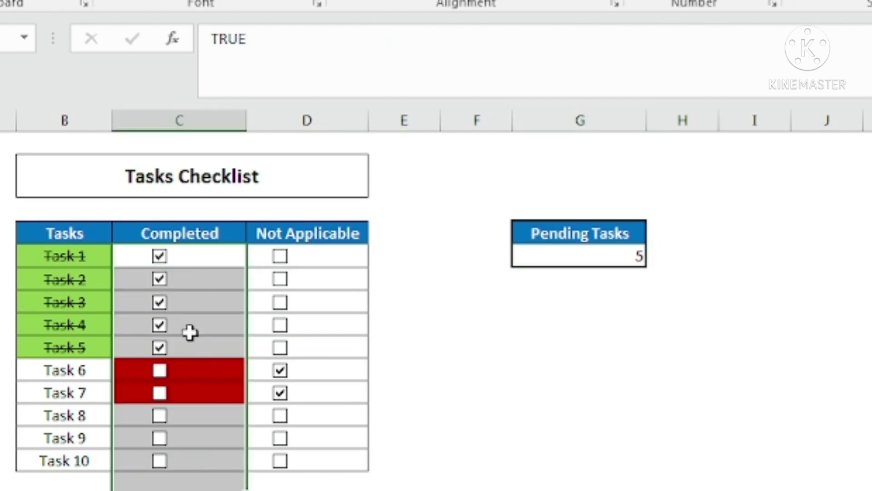
click(186, 371)
drag(185, 371, 191, 453)
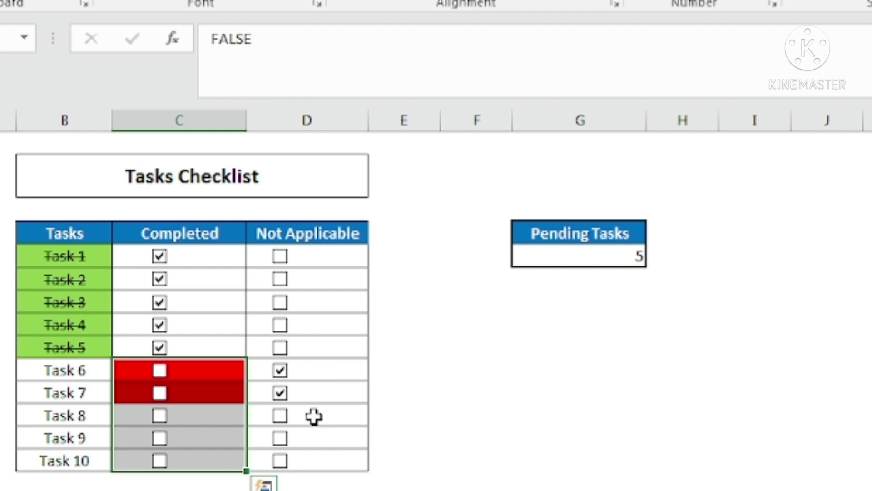
drag(95, 413, 94, 454)
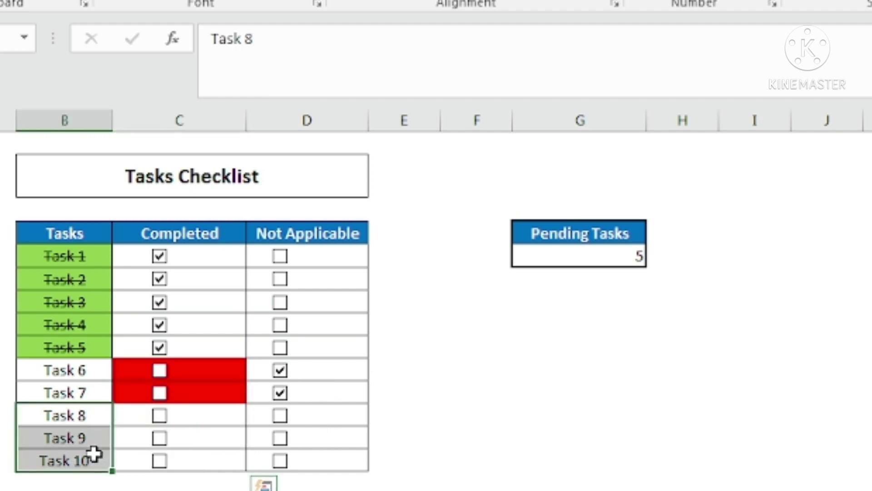
click(632, 255)
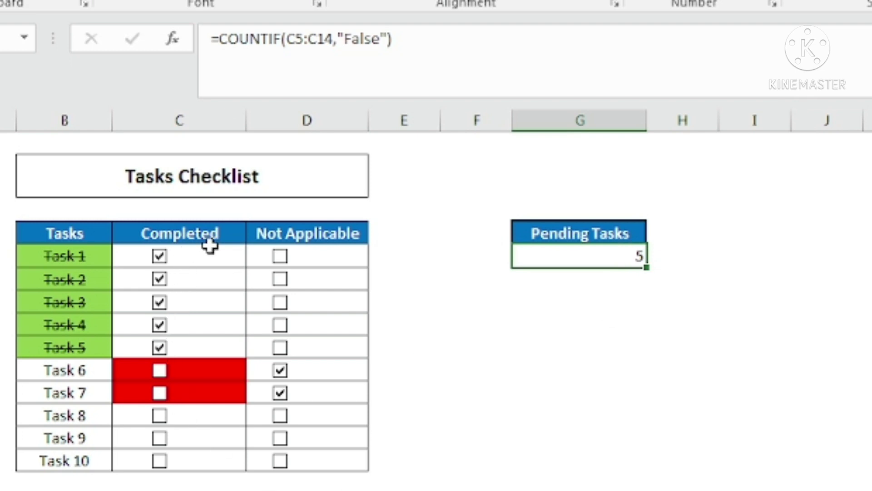
drag(210, 247, 208, 457)
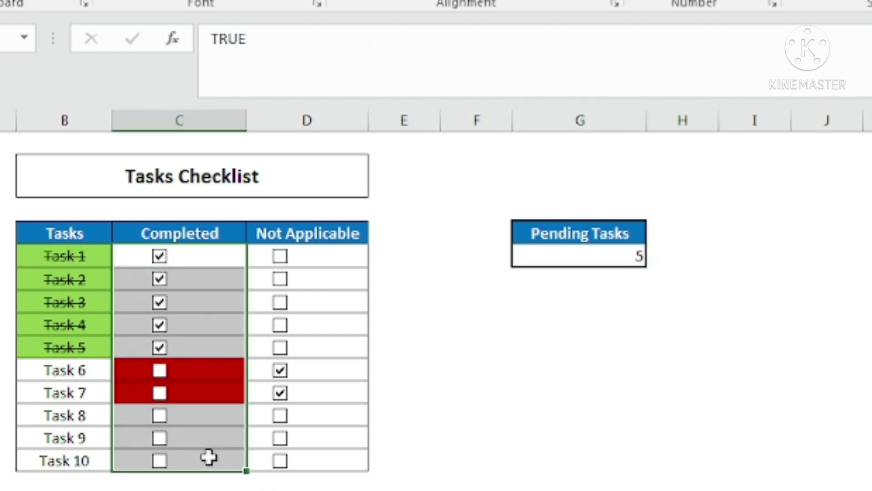
click(336, 256)
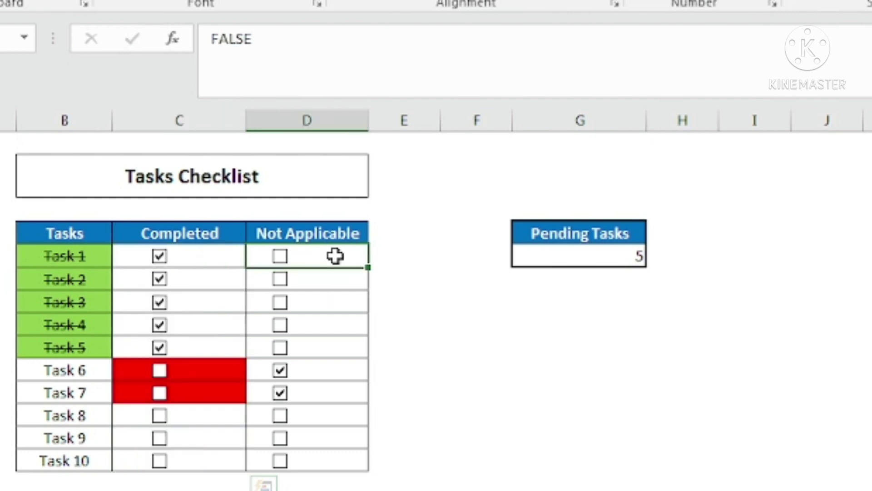
drag(335, 256, 334, 455)
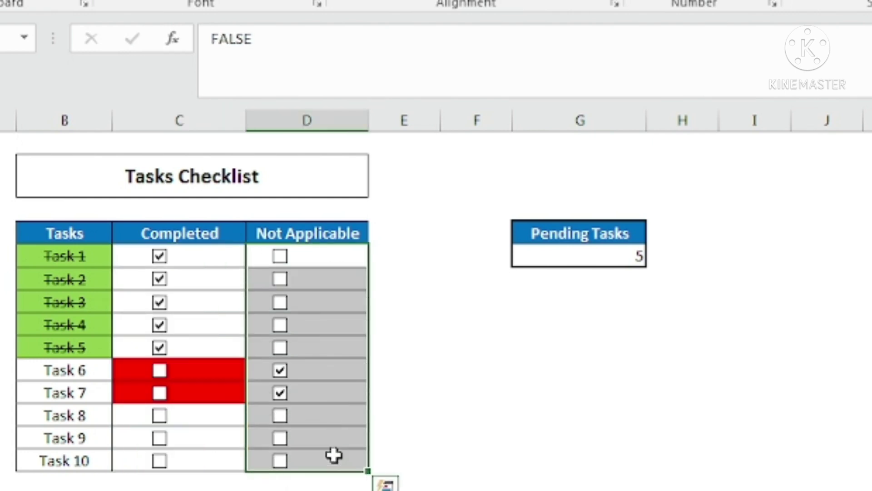
- Extend the Pending Tasks formula with -COUNTIF(D5:D14,"True") to subtract the tasks ticked as Not Applicable
click(609, 258)
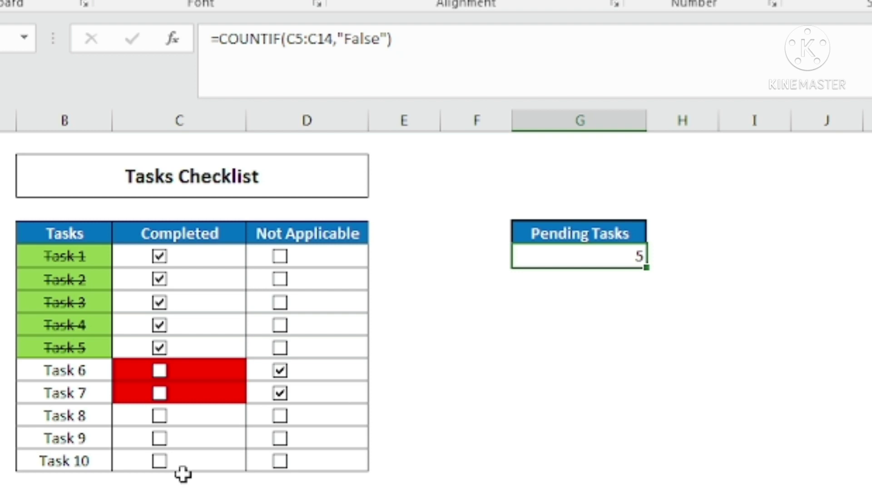
click(415, 49)
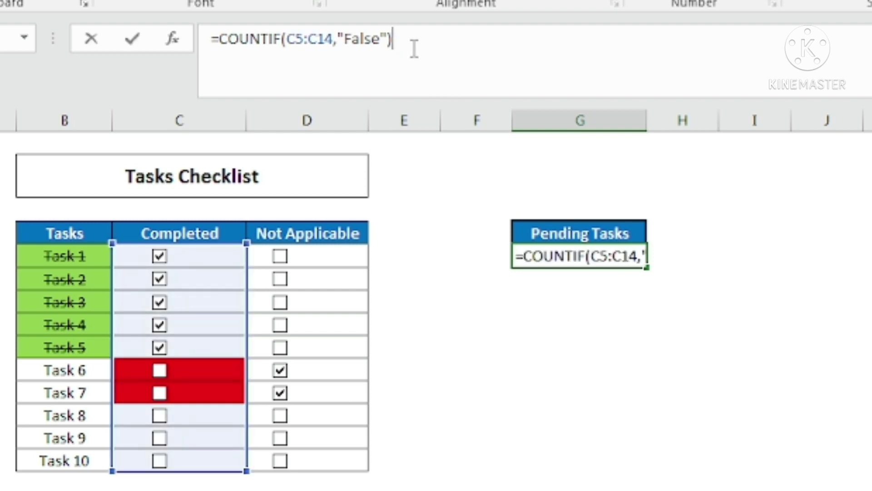
text(-count)
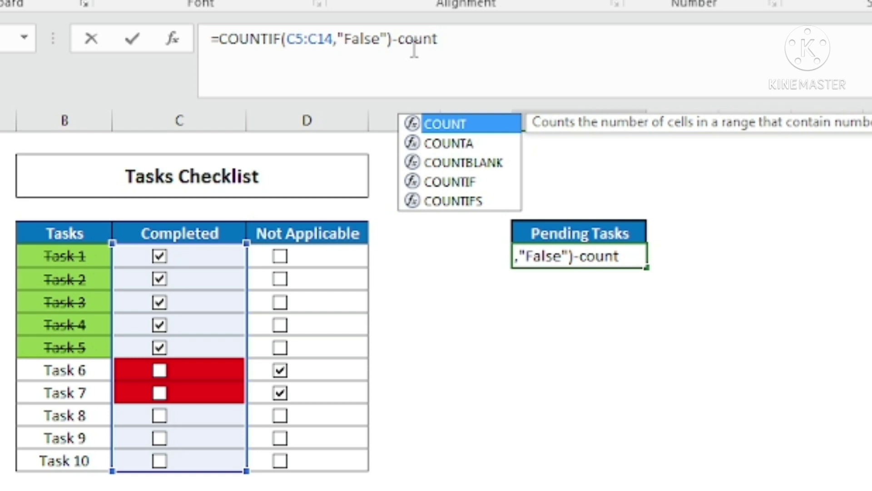
text(if)
key(Tab)
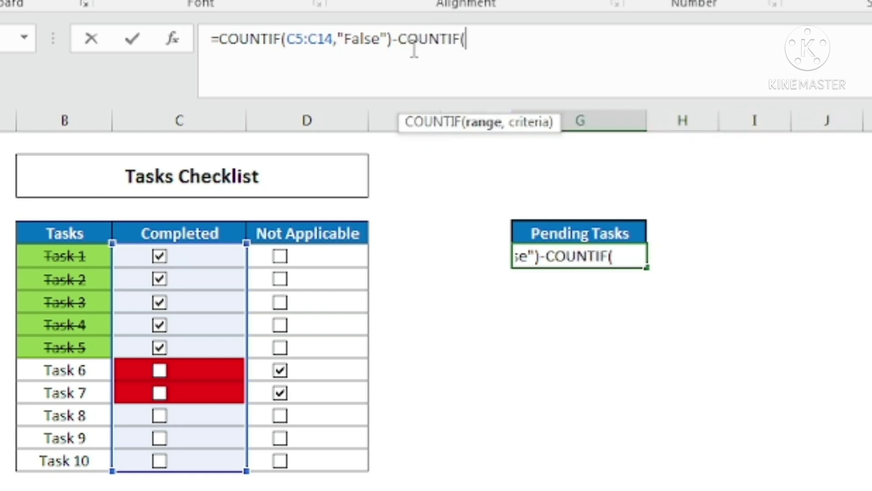
click(316, 258)
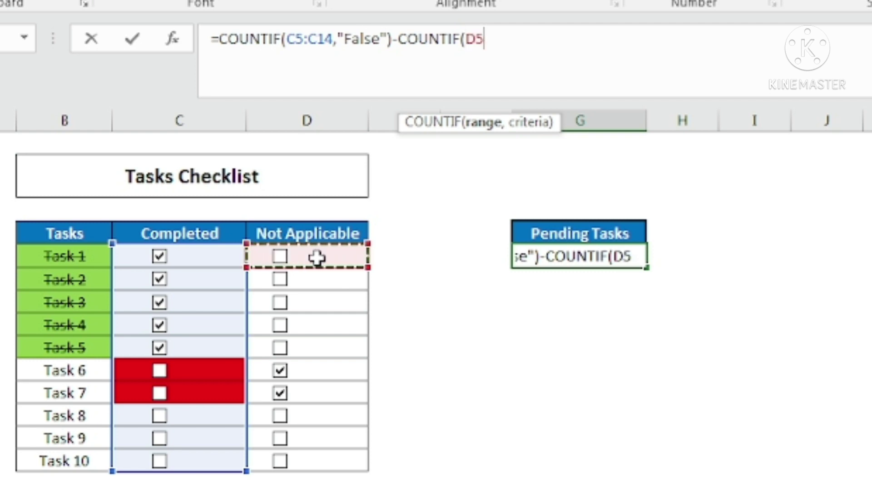
drag(316, 259, 311, 454)
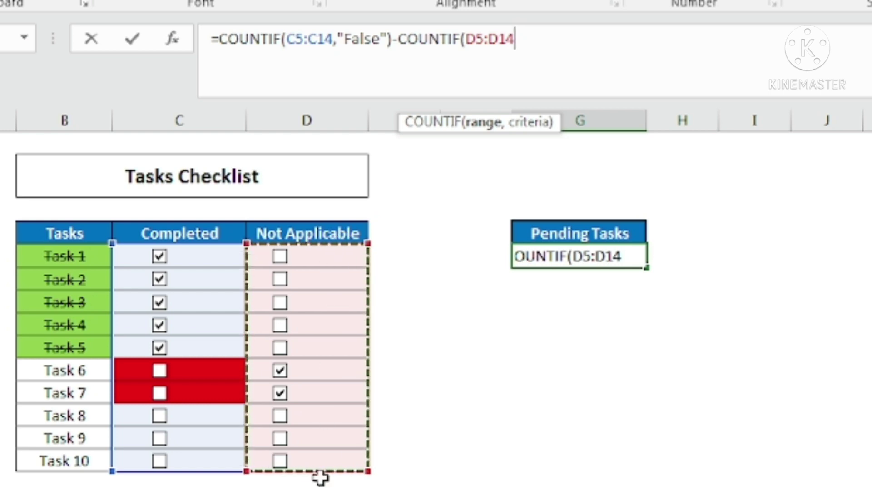
text(,)
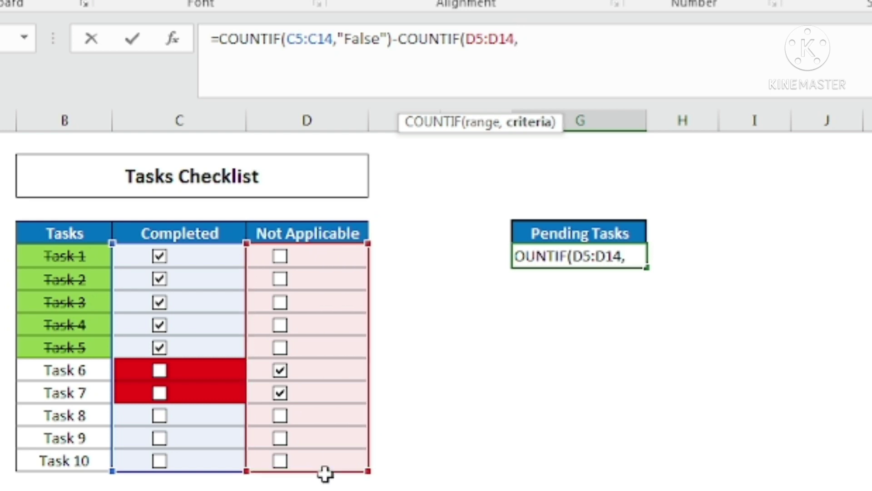
text("True")
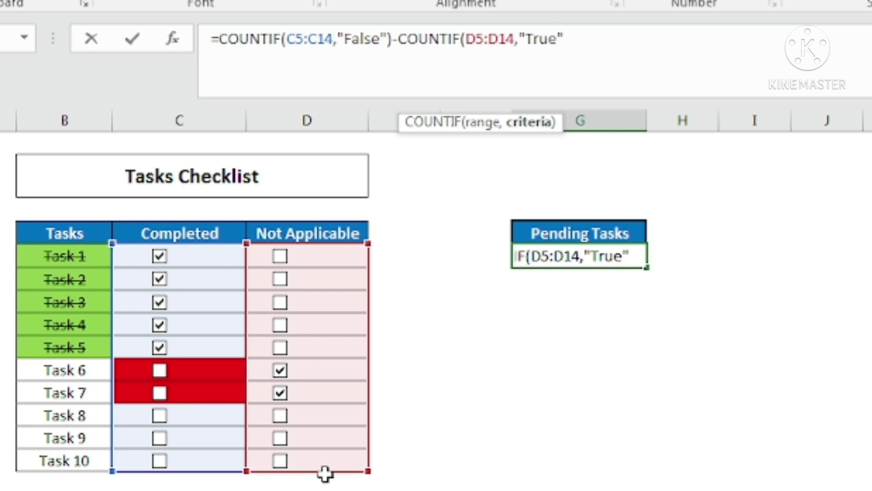
text())
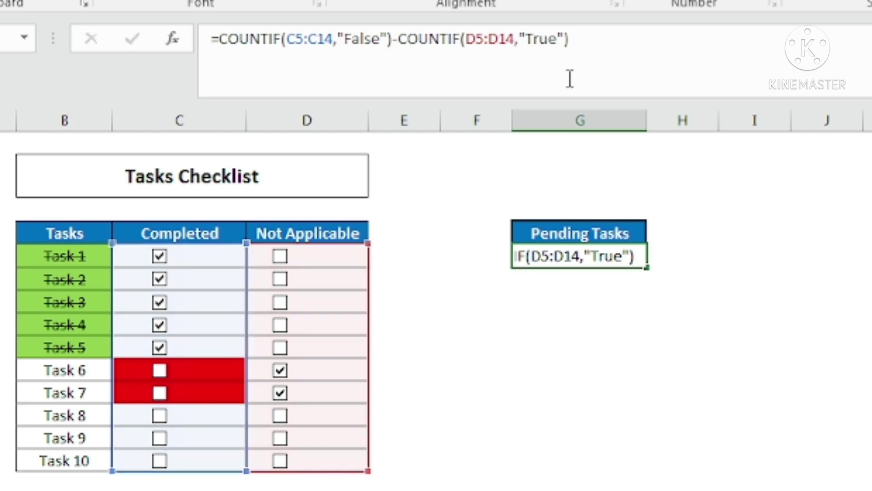
key(Return)
- Check the Pending Tasks formula against the ticked cells and test it by ticking Not Applicable for Task 8 and Completed for Tasks 9 and 10
click(607, 259)
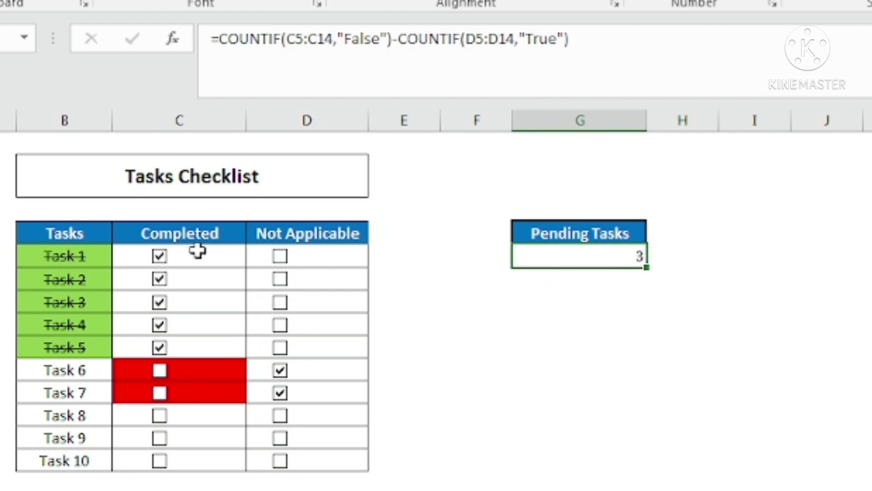
drag(197, 252, 197, 345)
drag(348, 375, 346, 385)
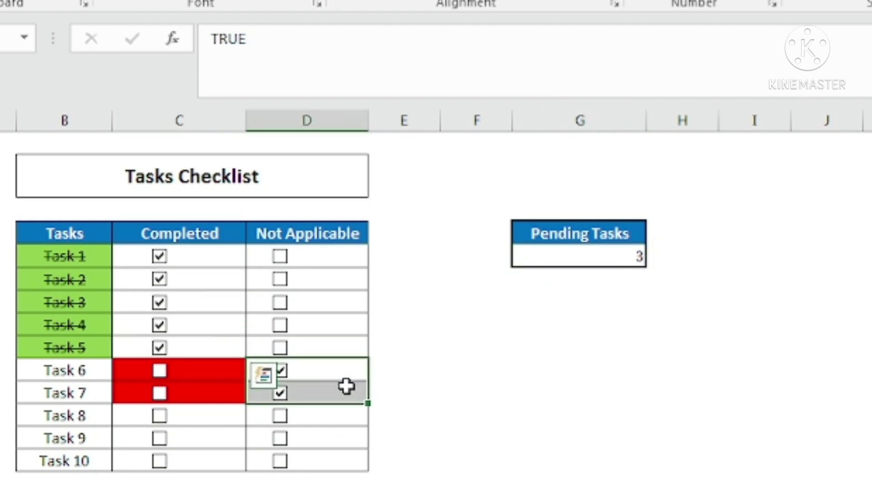
click(616, 257)
click(280, 416)
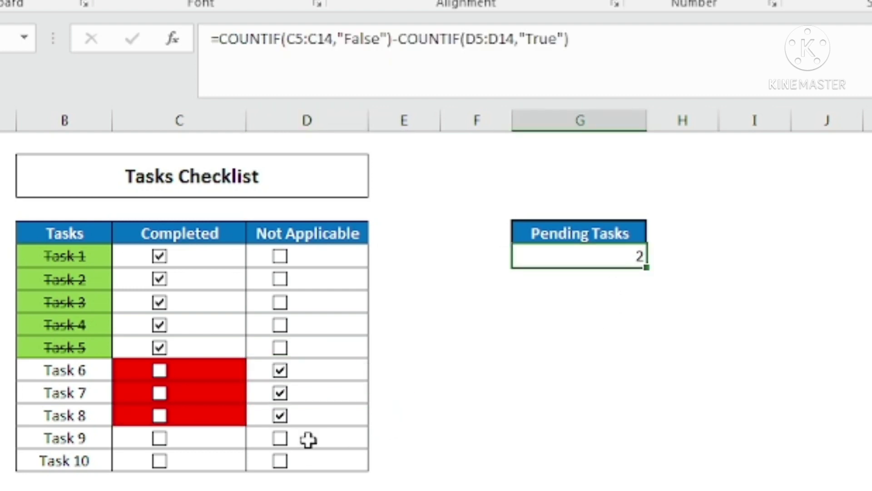
click(160, 441)
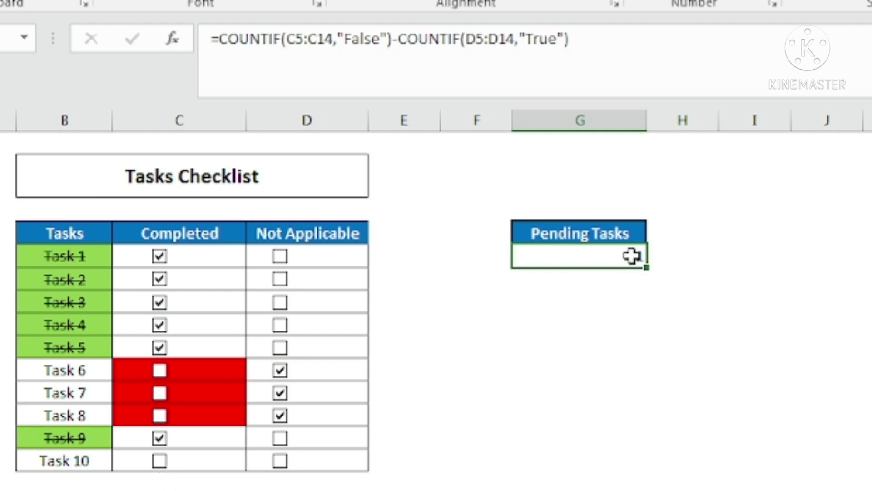
click(160, 462)
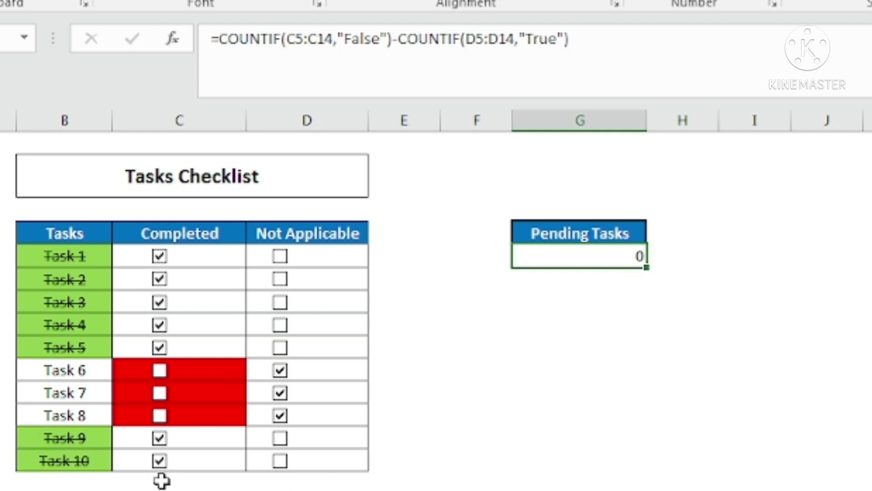